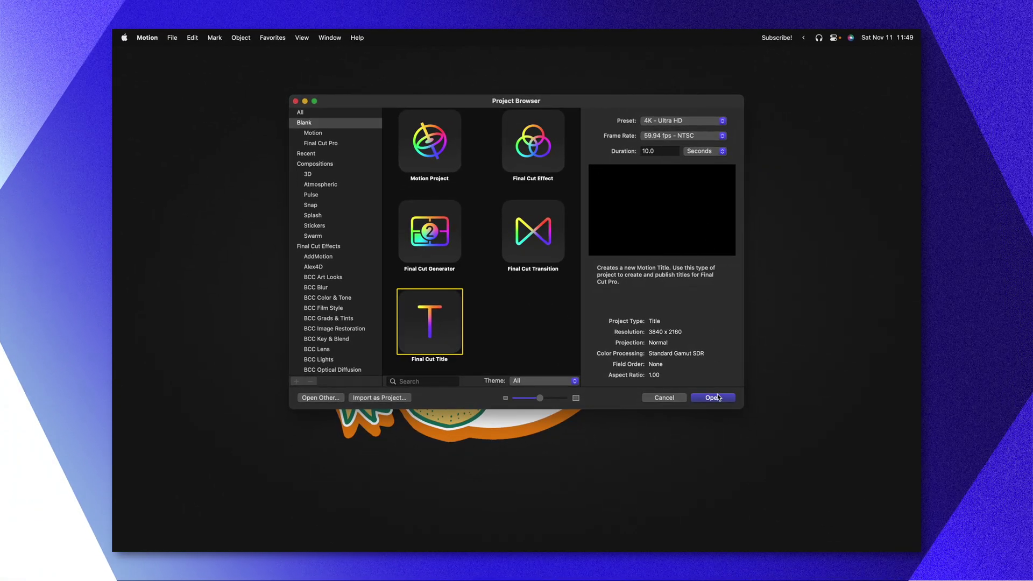
Step: Create a 10-second Final Cut Title project at 4K Ultra HD, 59.94 fps, and delete the default text and title background layers
left_click(713, 398)
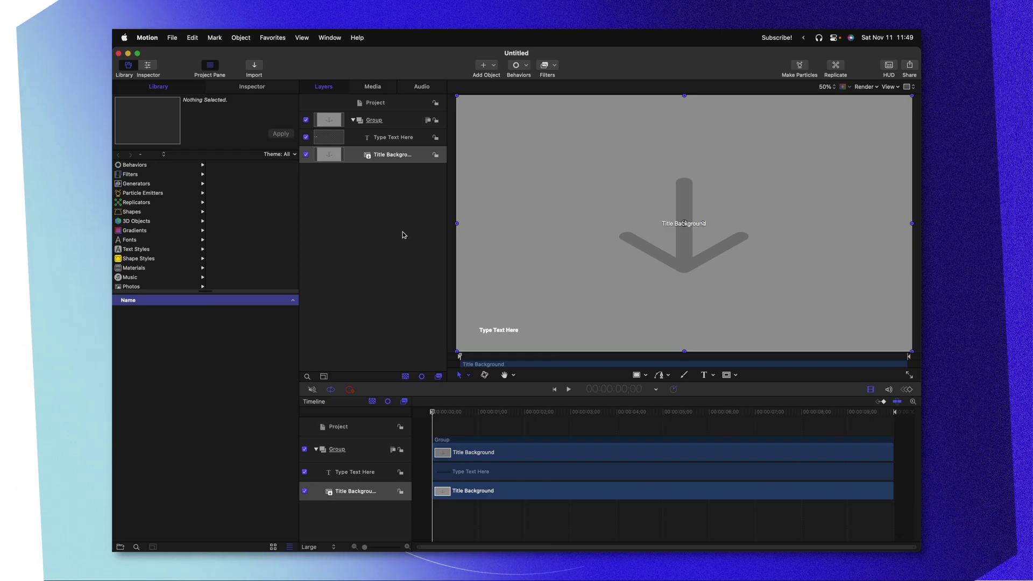
left_click(384, 141, "shift")
key("Delete")
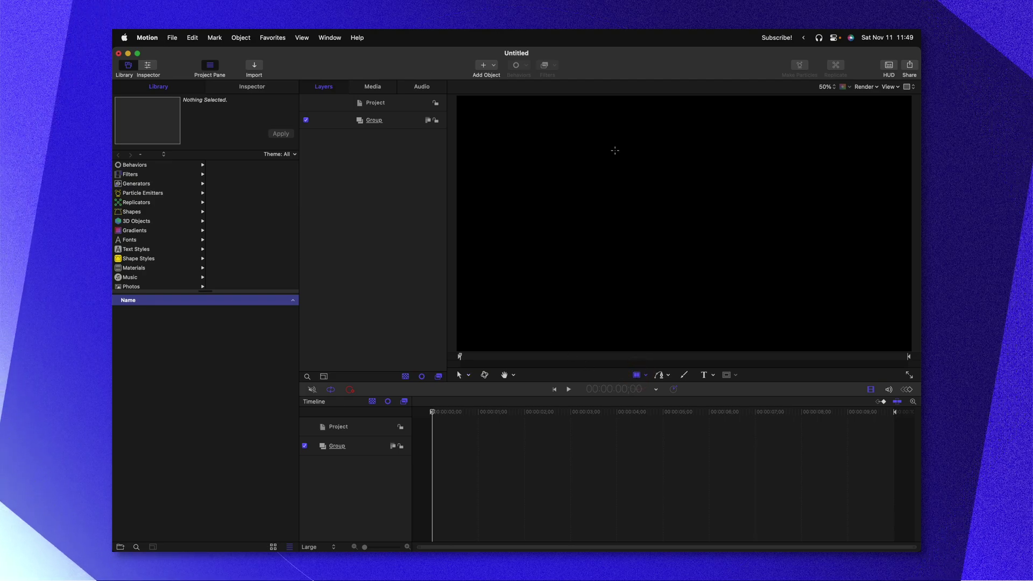
Step: Draw a rectangle near the middle of the canvas and change its fill color to near-black grey
left_click_drag(727, 257, 755, 269)
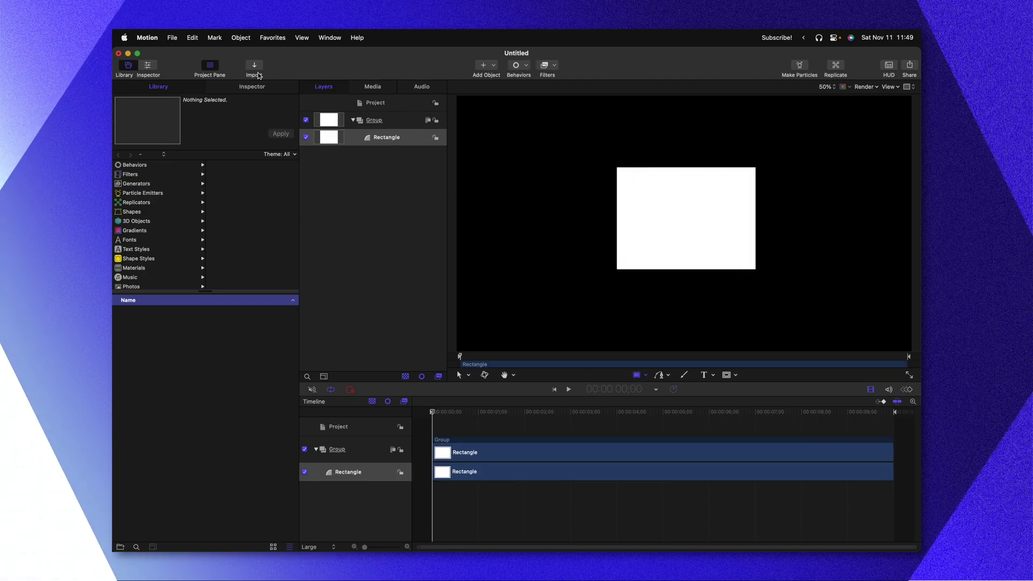
left_click(250, 88)
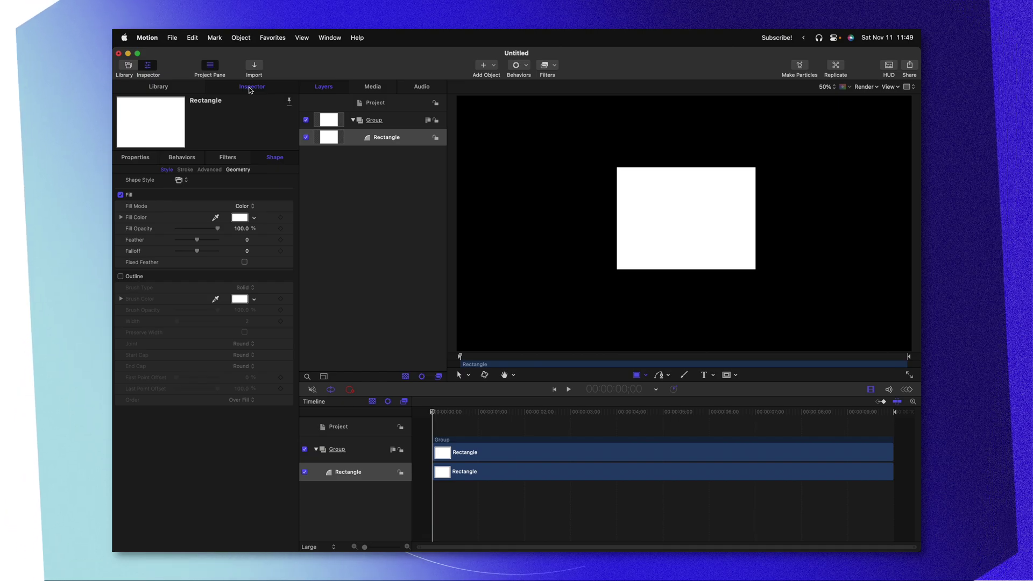
left_click(240, 217)
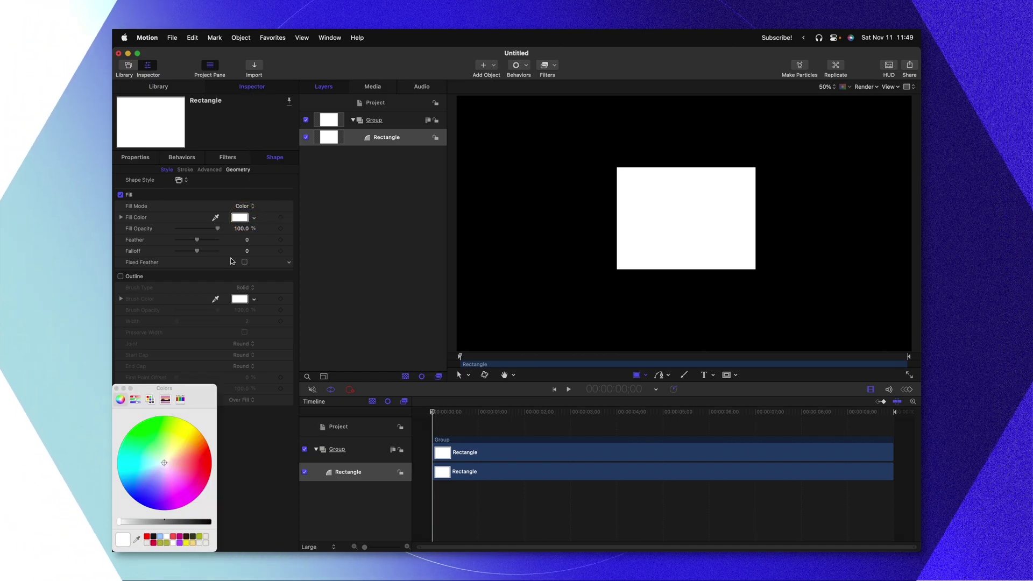
left_click(200, 522)
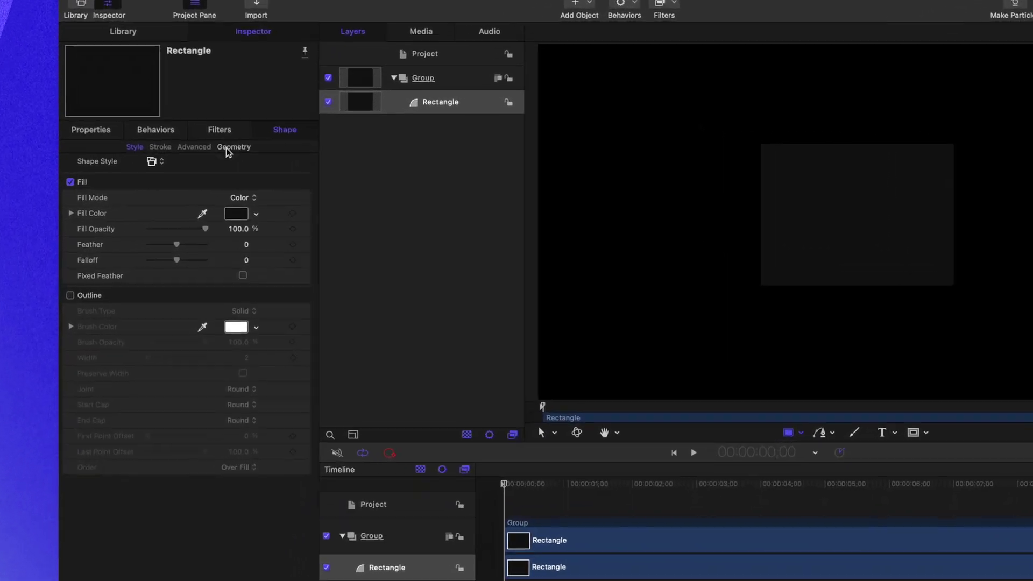
Step: Set the rectangle's roundness to 50, its width to 1500 and its height to 450
left_click(235, 166)
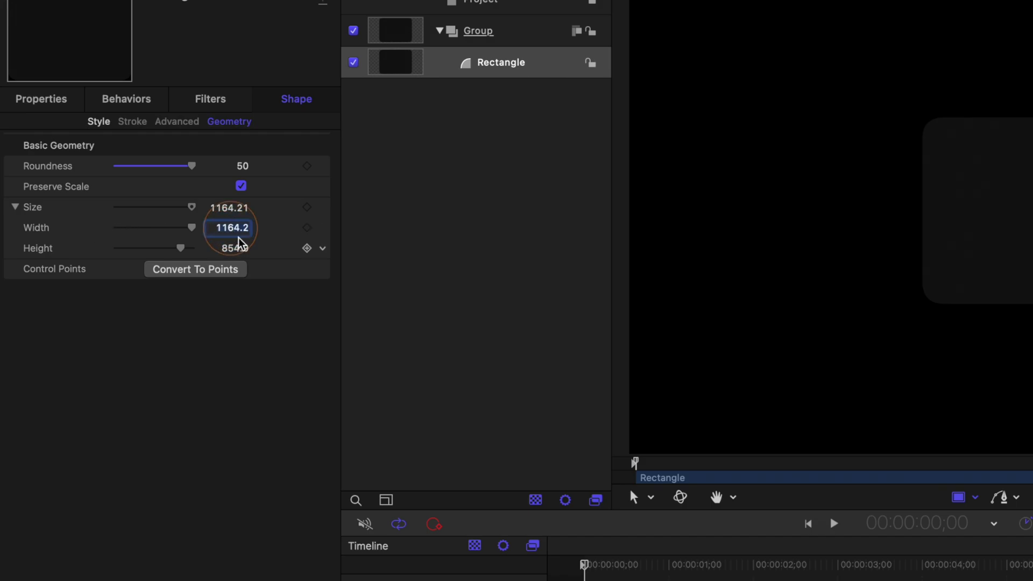
type("500")
key("Return")
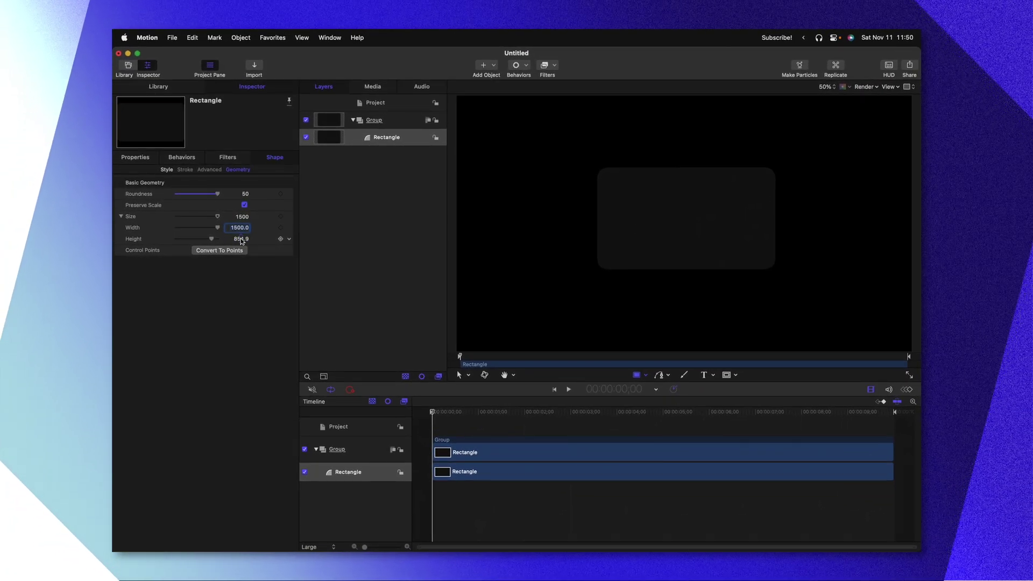
left_click(240, 239)
type("450")
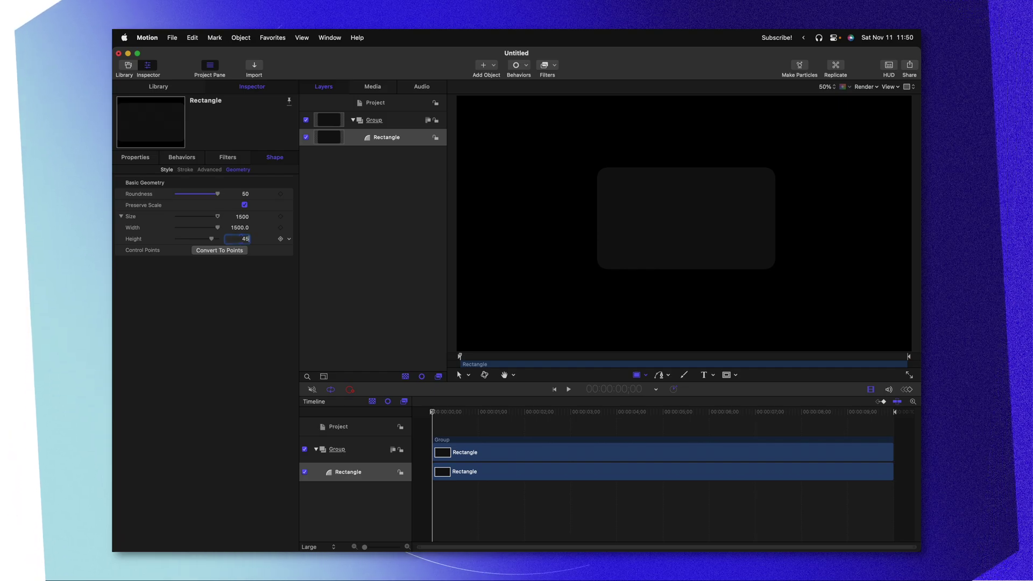
key("Return")
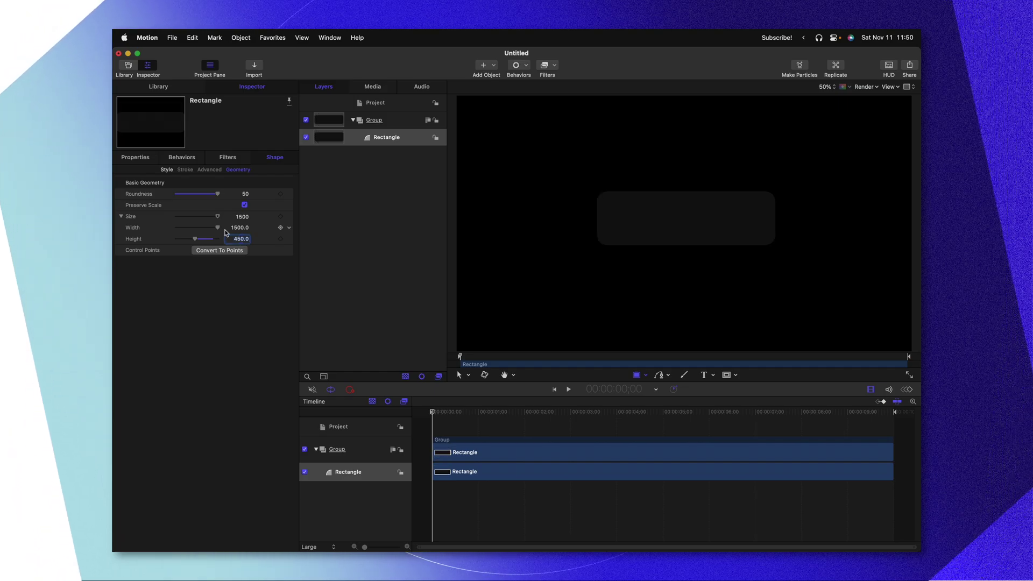
Step: Center the rectangle at position 0, 0 and add a drop zone above it
left_click(132, 161)
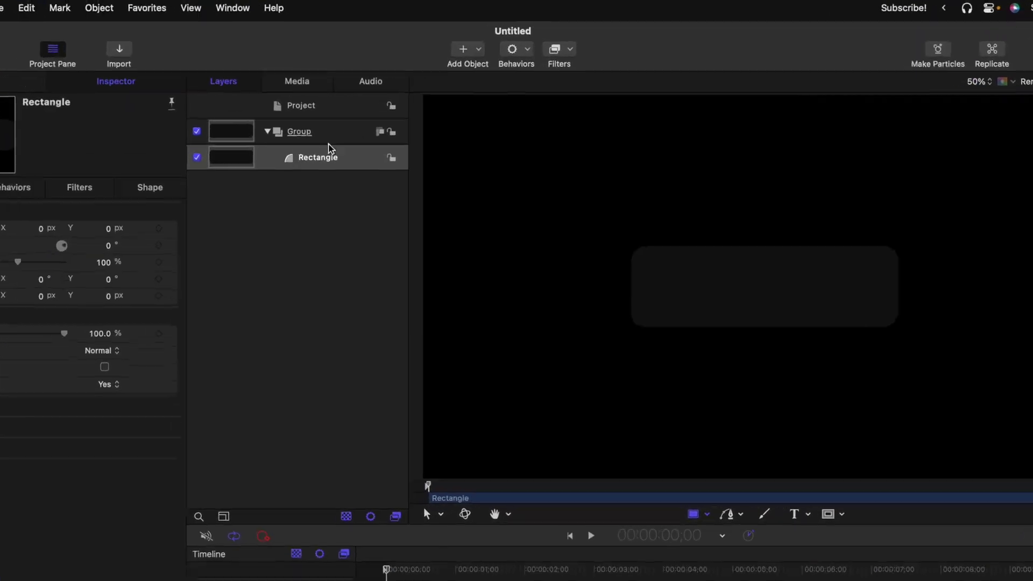
left_click(464, 35)
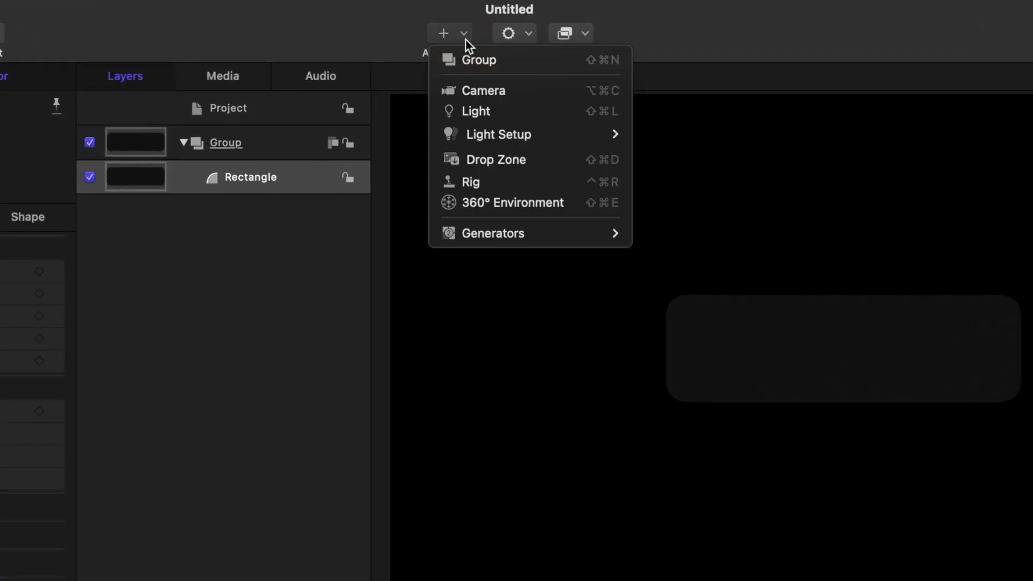
left_click(509, 159)
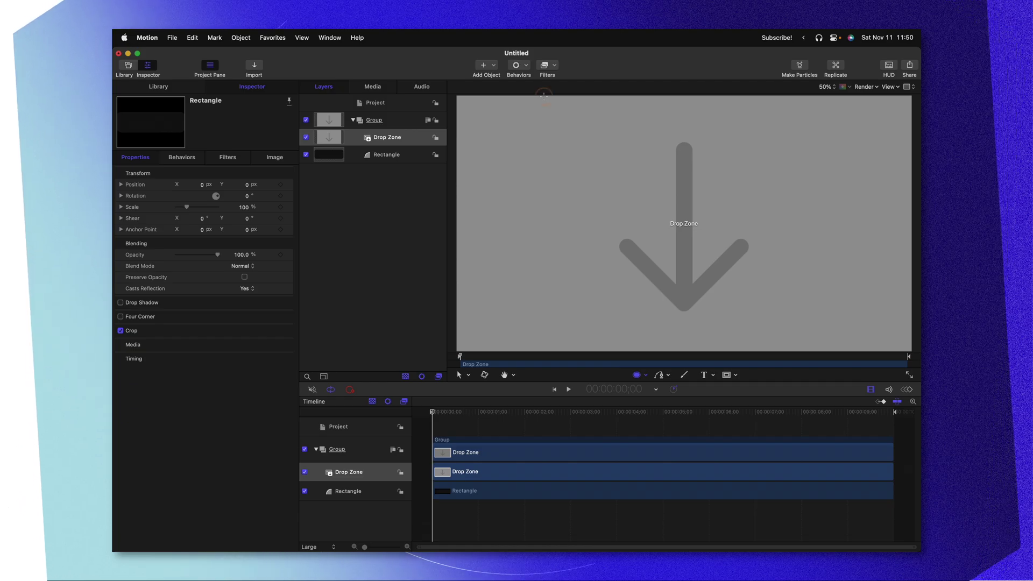
Step: Draw a circle spanning the canvas height, center it at position 0, 0, and apply it as a mask on the drop zone
left_click_drag(660, 234, 797, 366)
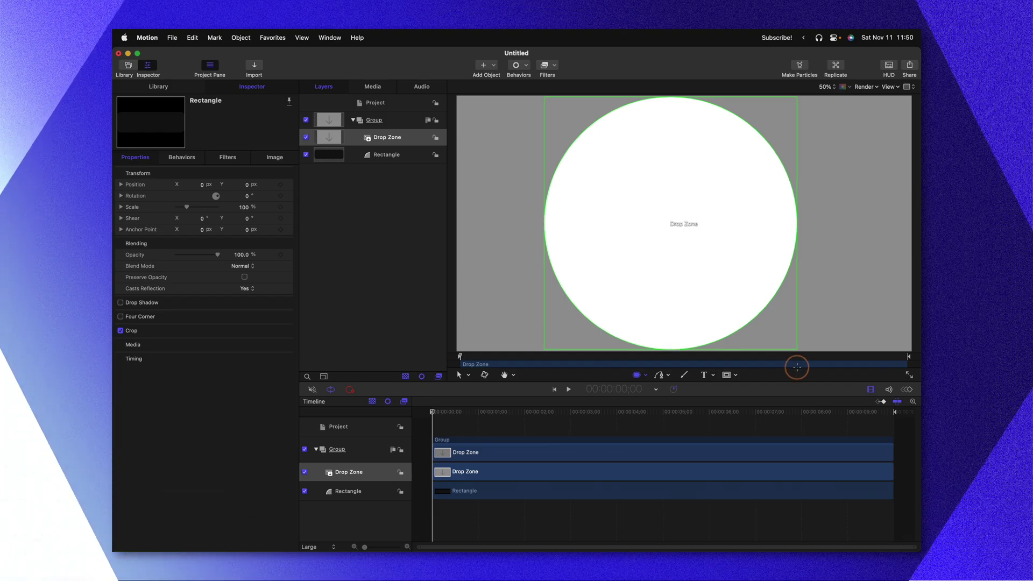
left_click_drag(797, 366, 797, 367)
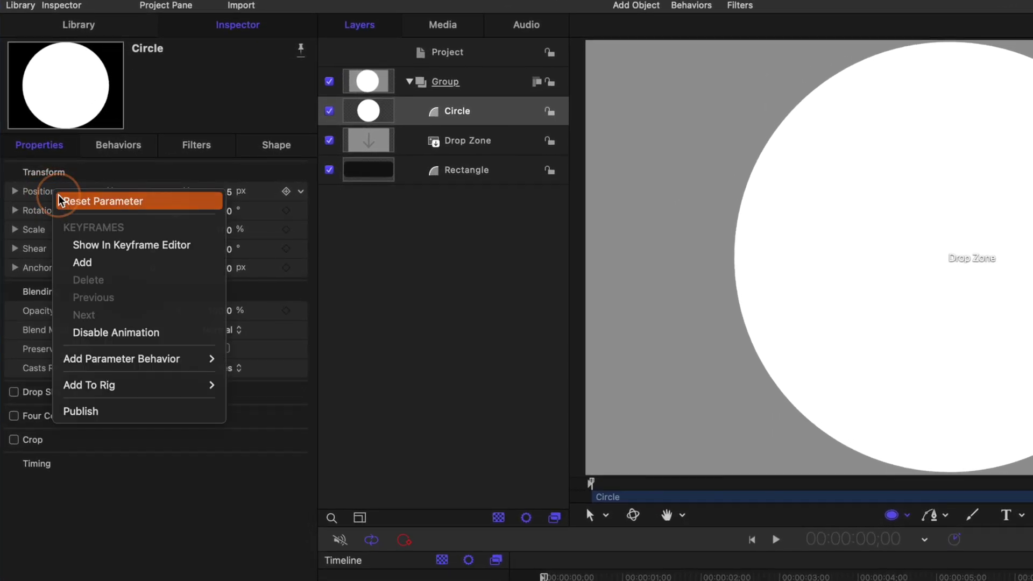
left_click(102, 201)
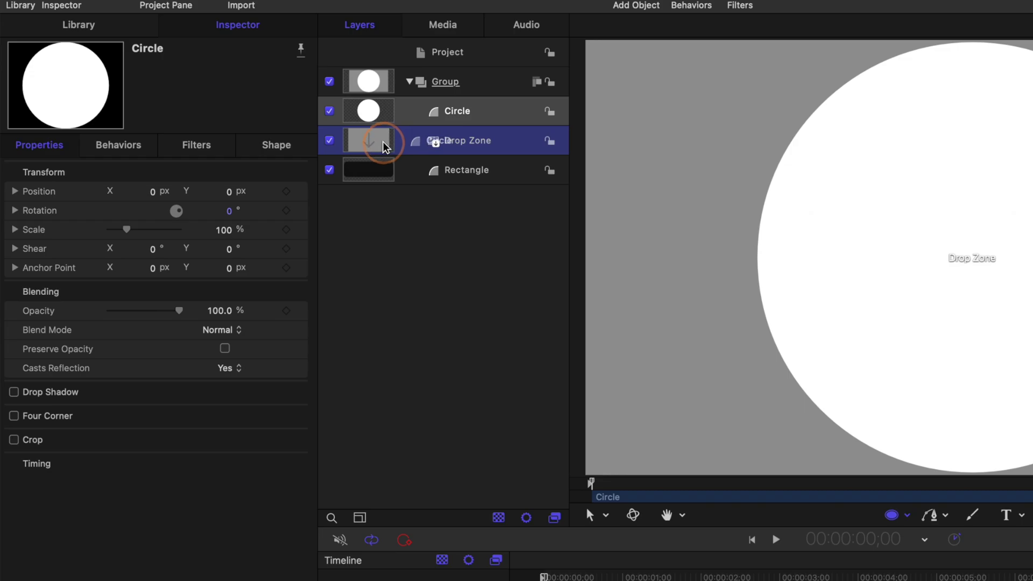
left_click_drag(385, 146, 383, 146)
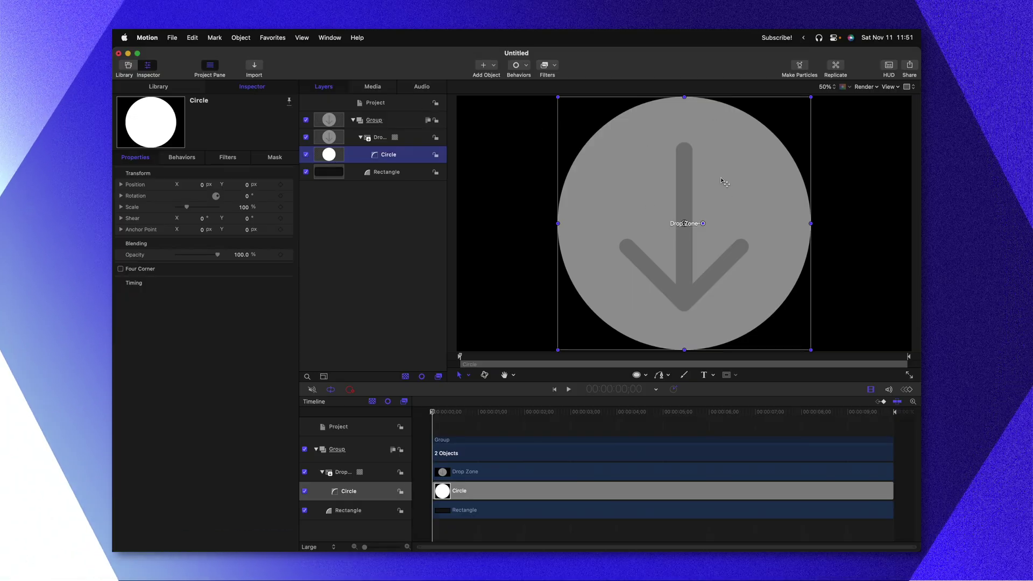
Step: Scale the drop zone to 8% and move it to the rectangle's left end, at about X -540 and Y 0
left_click(336, 139)
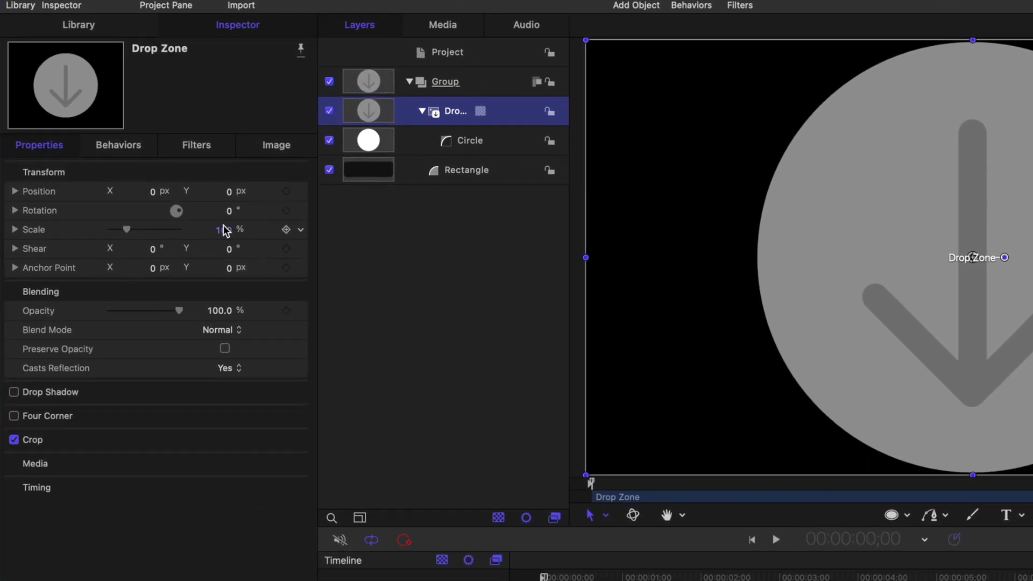
key("Return")
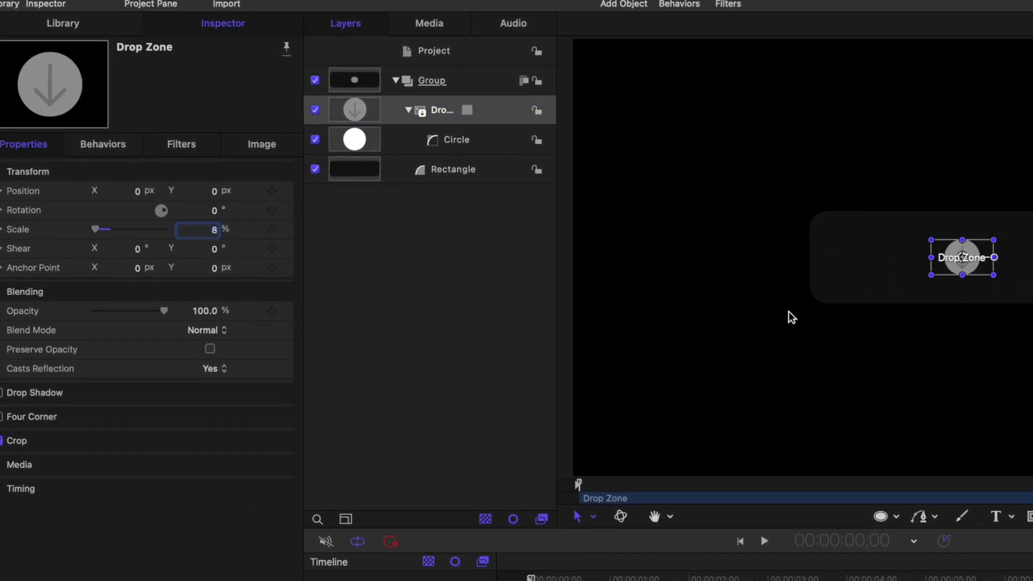
left_click_drag(973, 257, 871, 264)
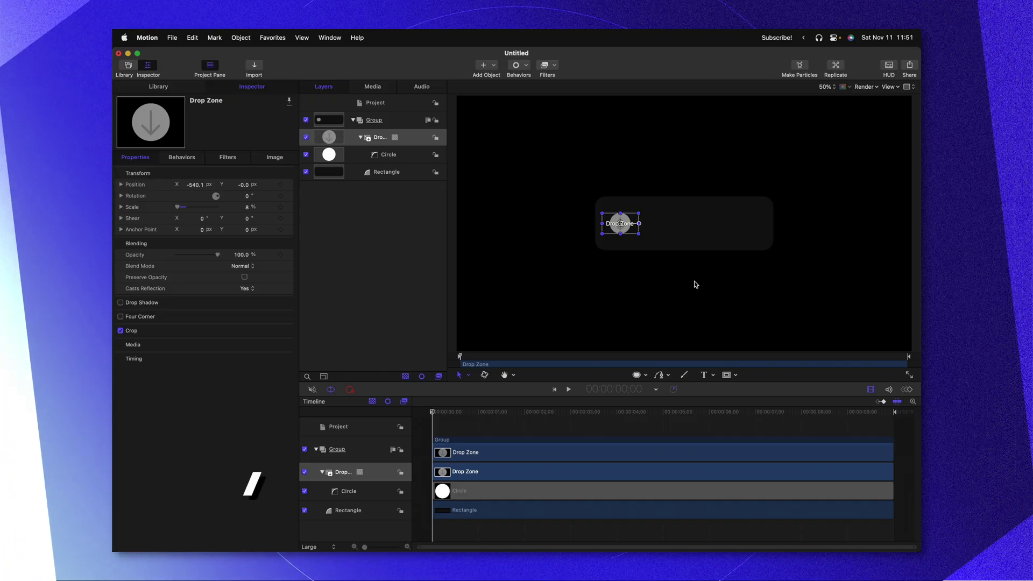
Step: Import Like & Dislike.png, scale it to 15%, and place it beside the drop zone at about X -316, Y -85
key("super+i")
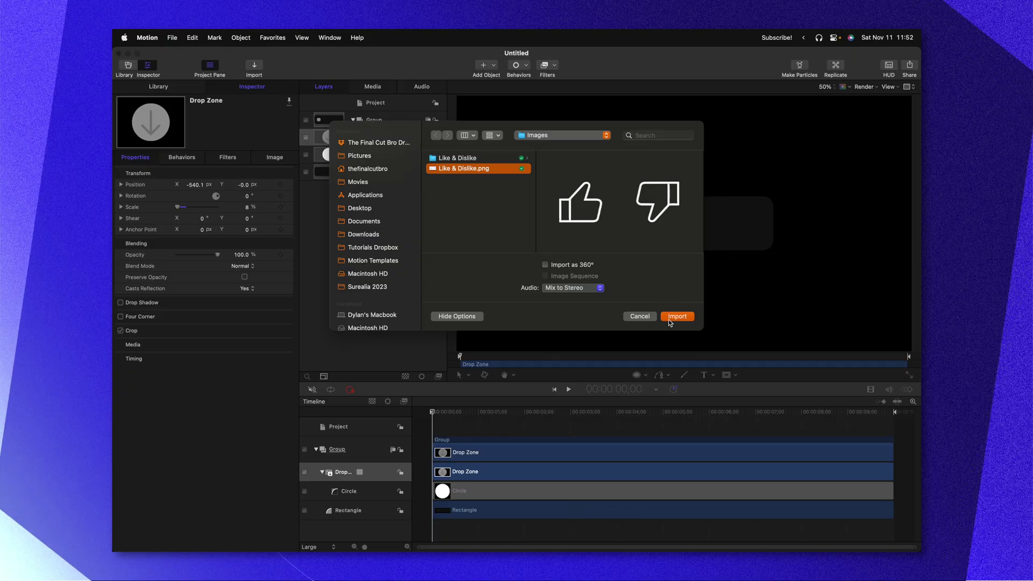
left_click(676, 317)
left_click(135, 158)
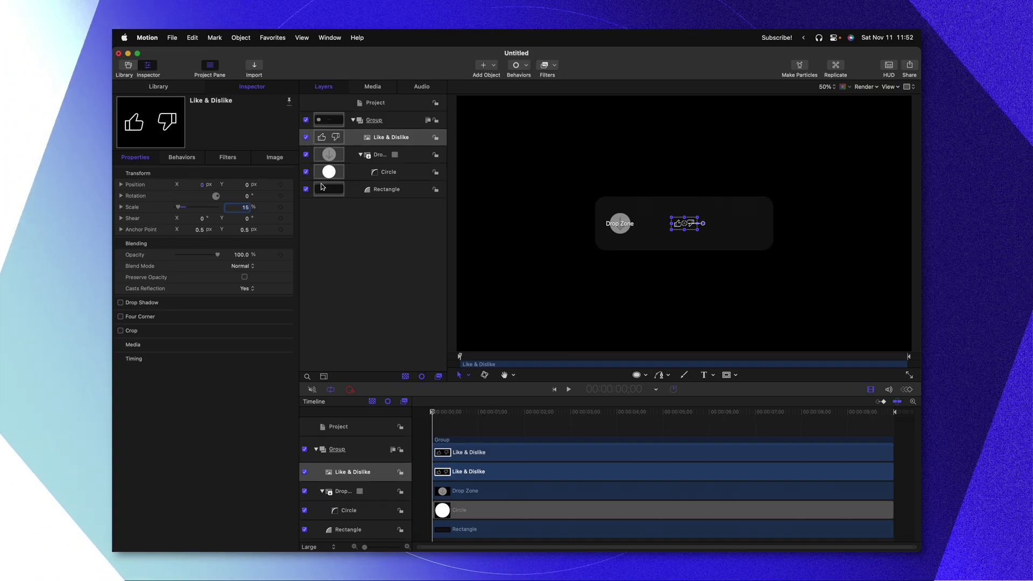
left_click_drag(685, 225, 658, 233)
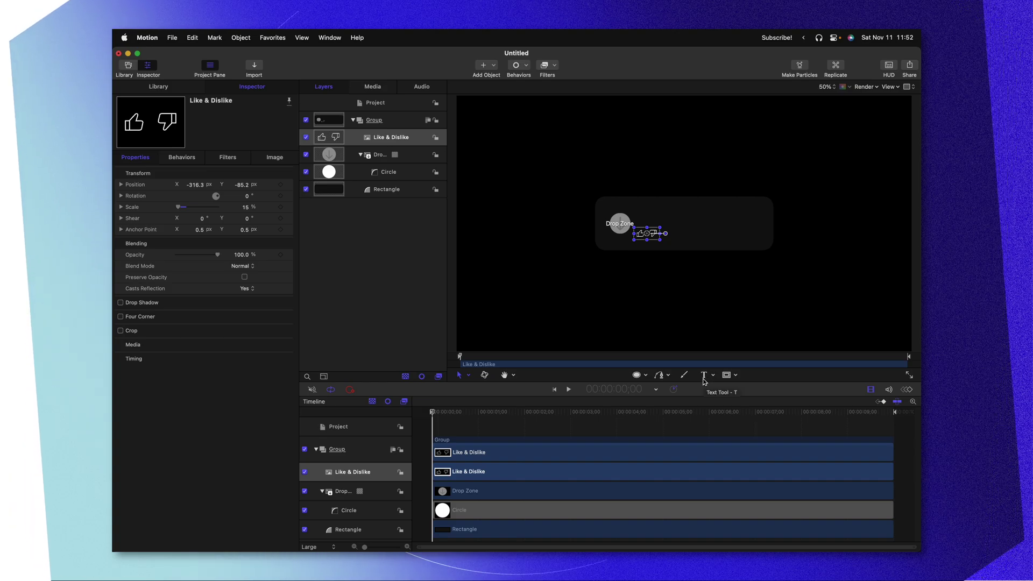
Step: Add the text "You should stop making videos." in Roboto Light above the like and dislike icons
left_click(642, 213)
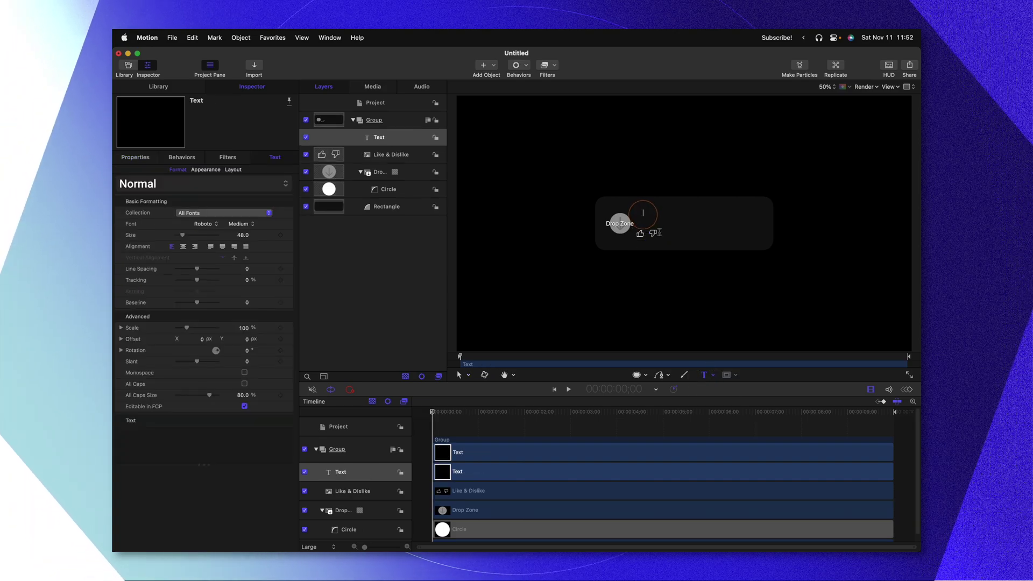
type("You should stop making videos.")
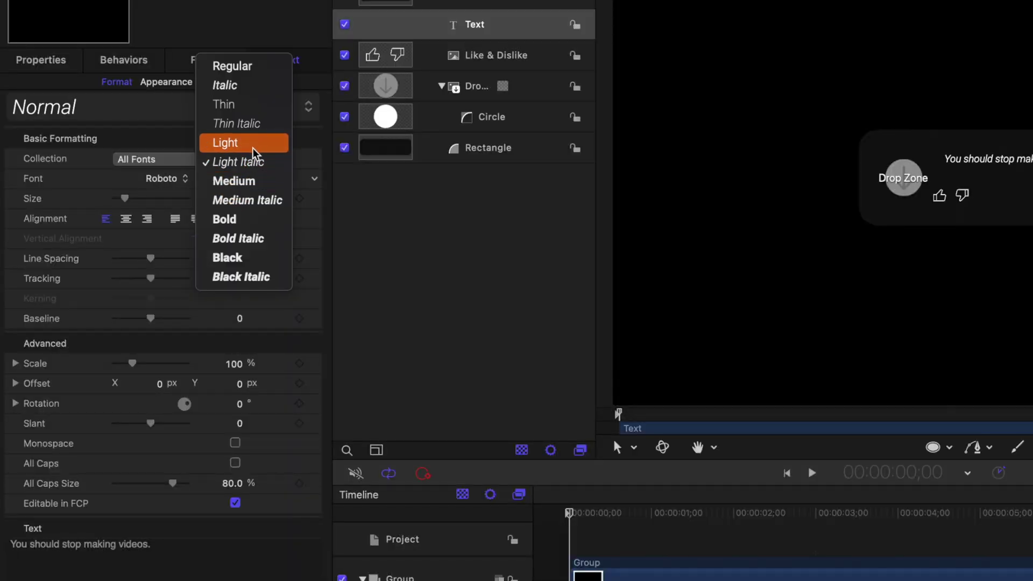
left_click(254, 144)
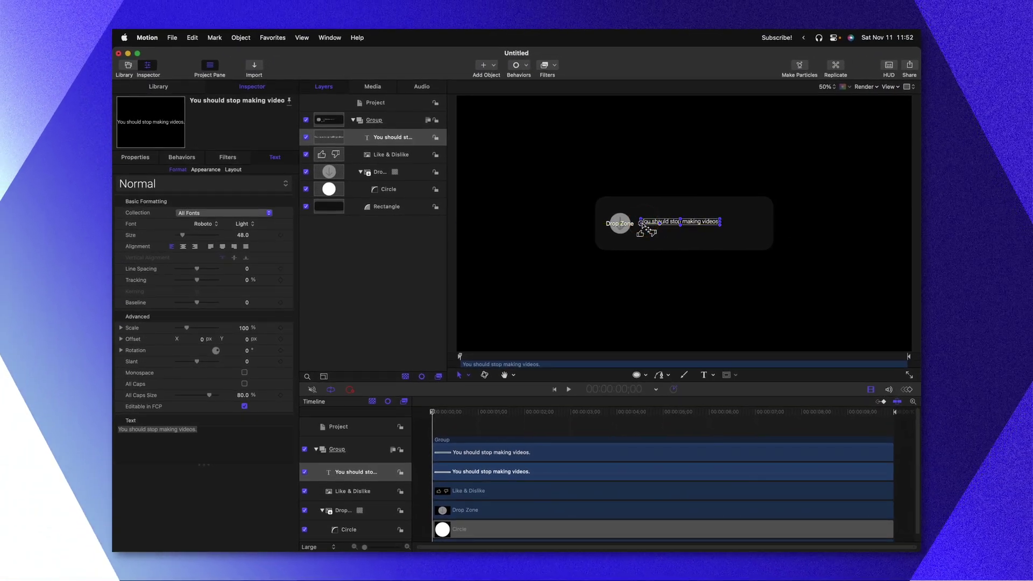
key("t")
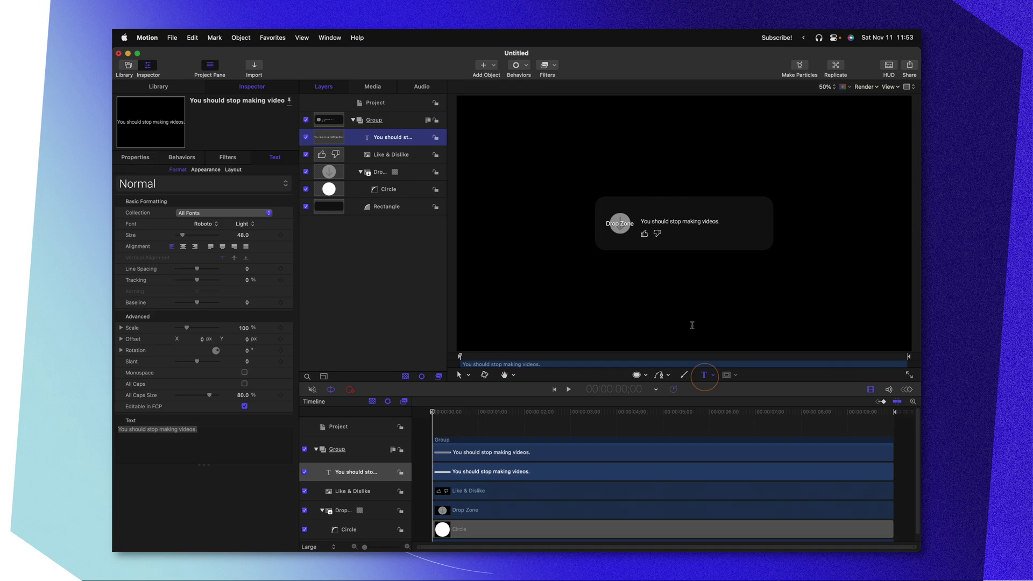
left_click(650, 211)
type("@YourWorstEnemy")
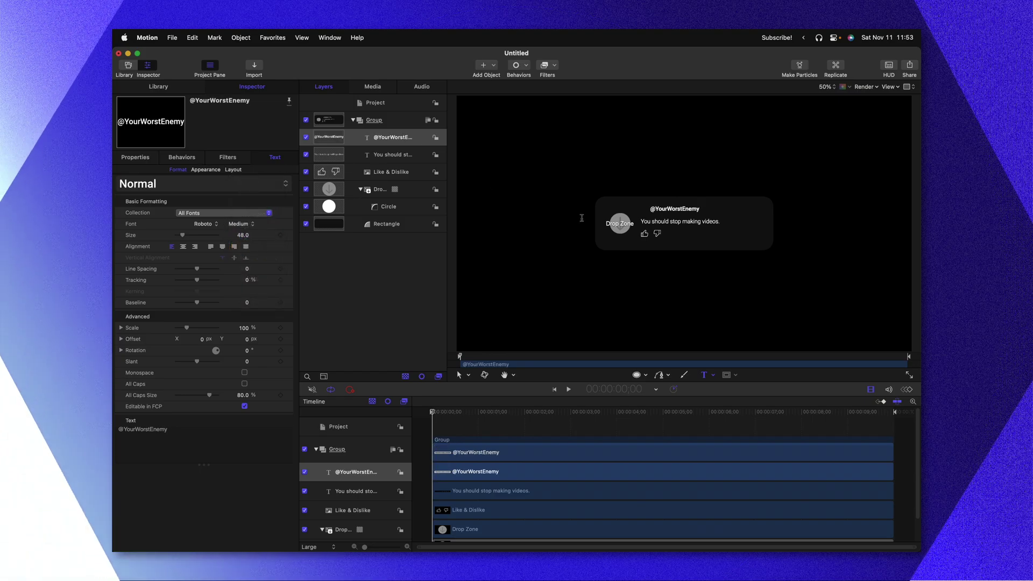
left_click_drag(661, 217, 645, 217)
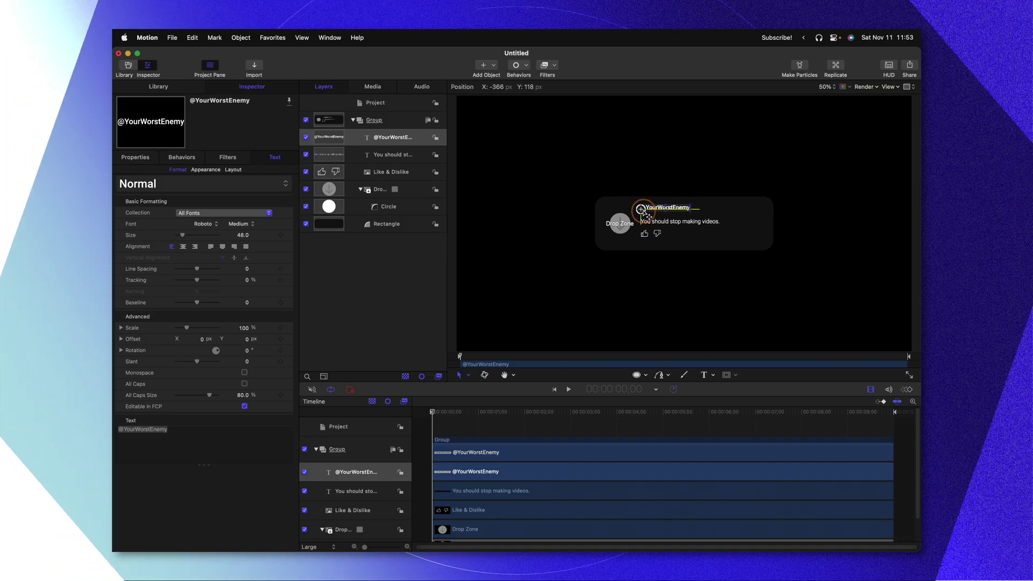
Step: Add the text "Reply" in Roboto Medium to the right of the dislike icon, level with the icons
left_click(703, 375)
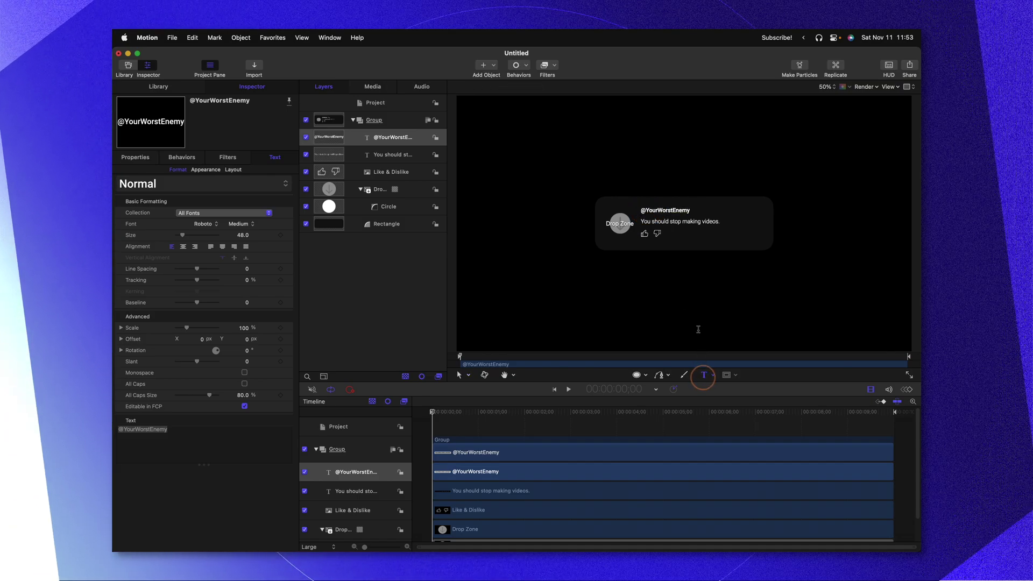
left_click(683, 236)
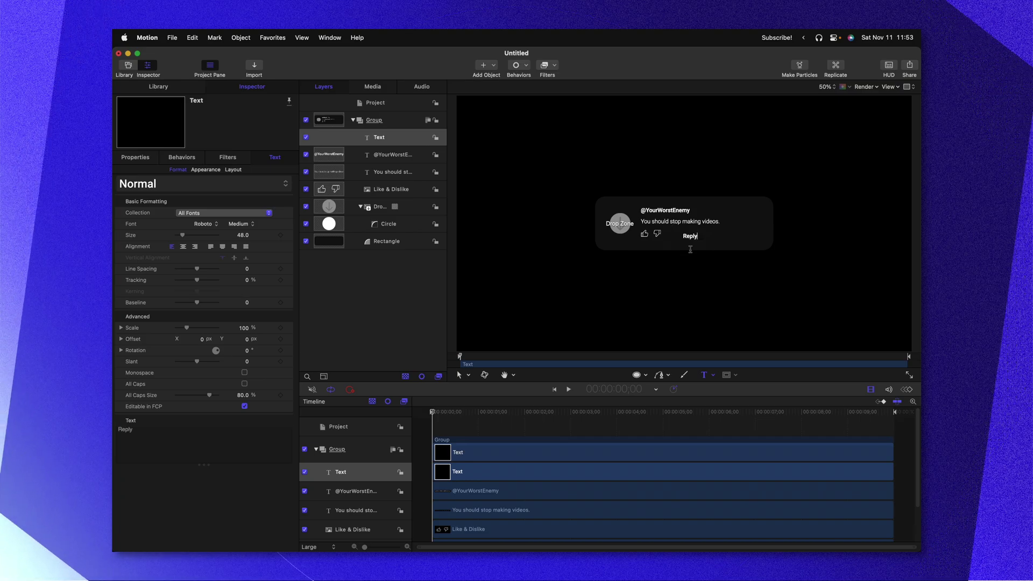
type("Reply")
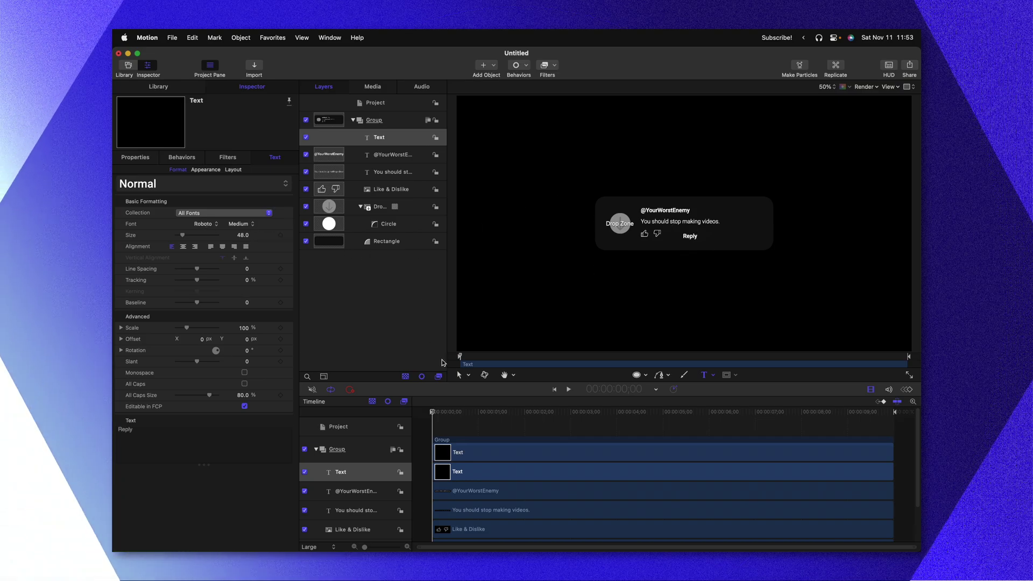
key("Escape")
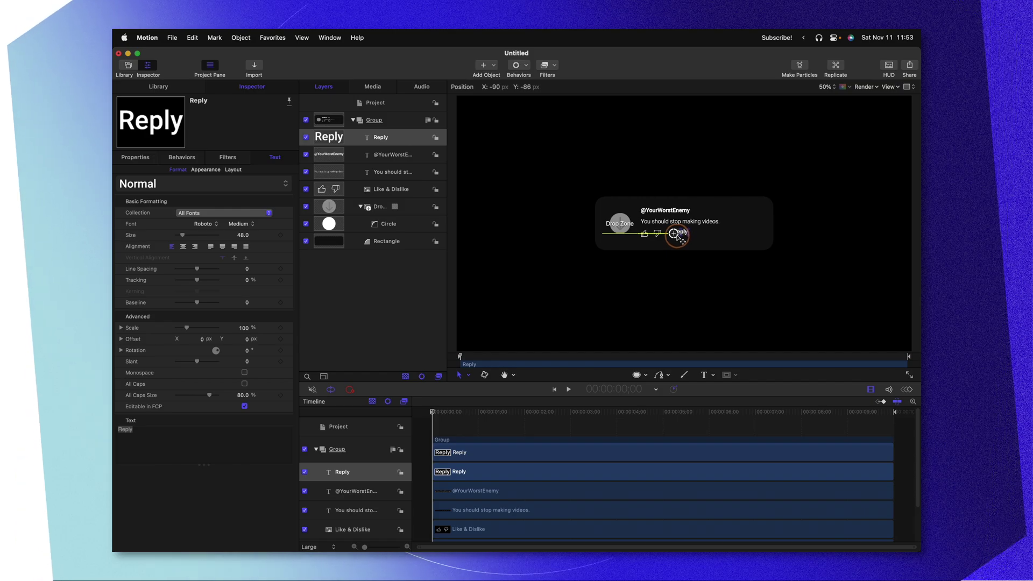
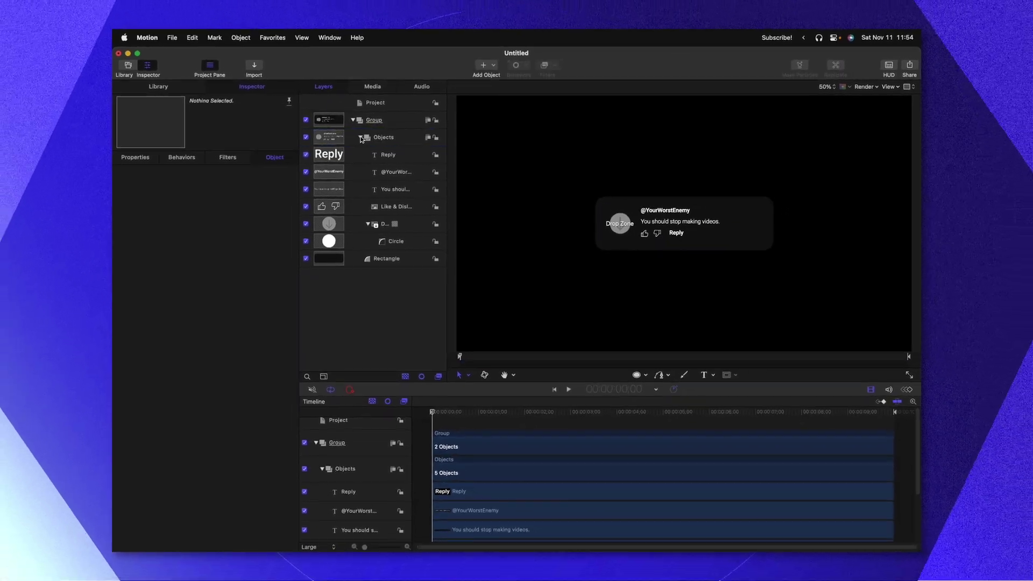
Step: Collapse the Objects group that holds the texts, the icons and the drop zone
left_click(330, 137)
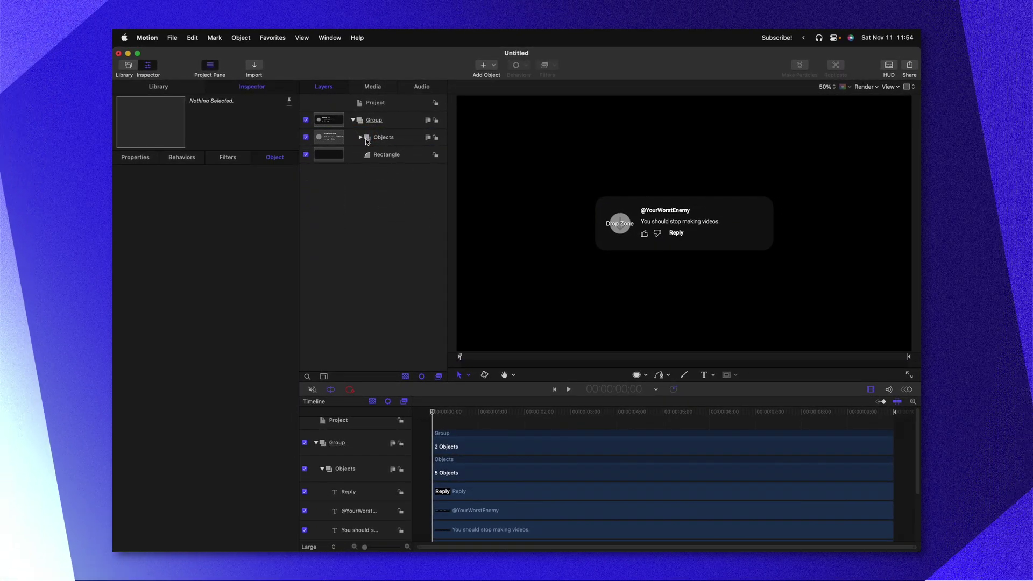
Step: Add a Ramp parameter behavior to the rectangle's X scale with a start value of -100%
left_click(375, 155)
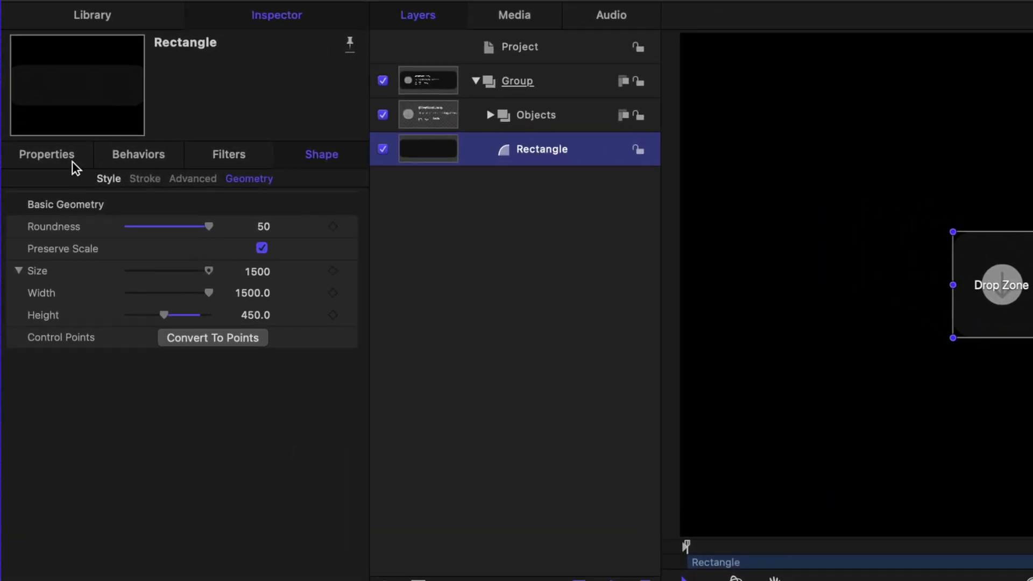
left_click(127, 156)
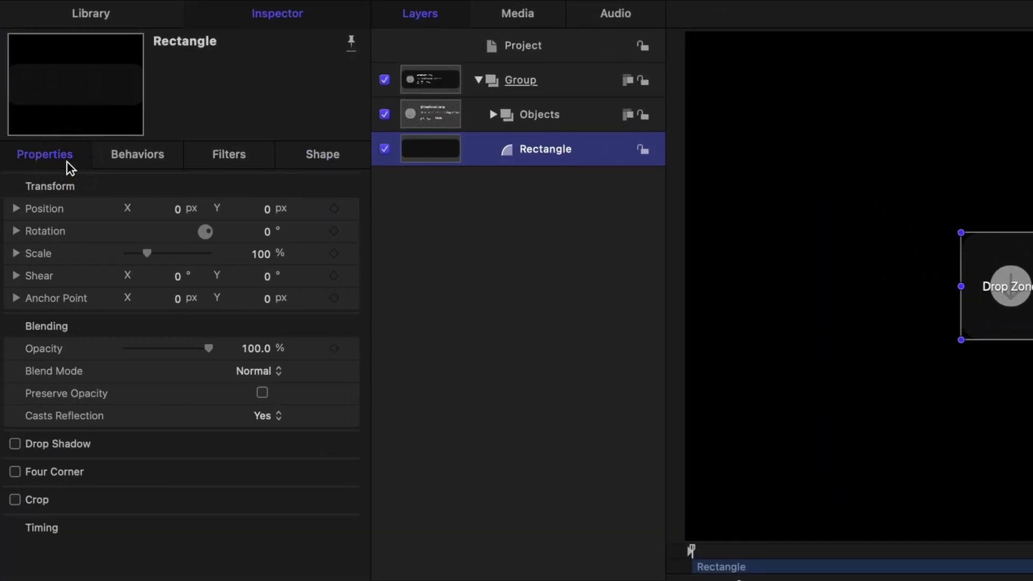
left_click(17, 254)
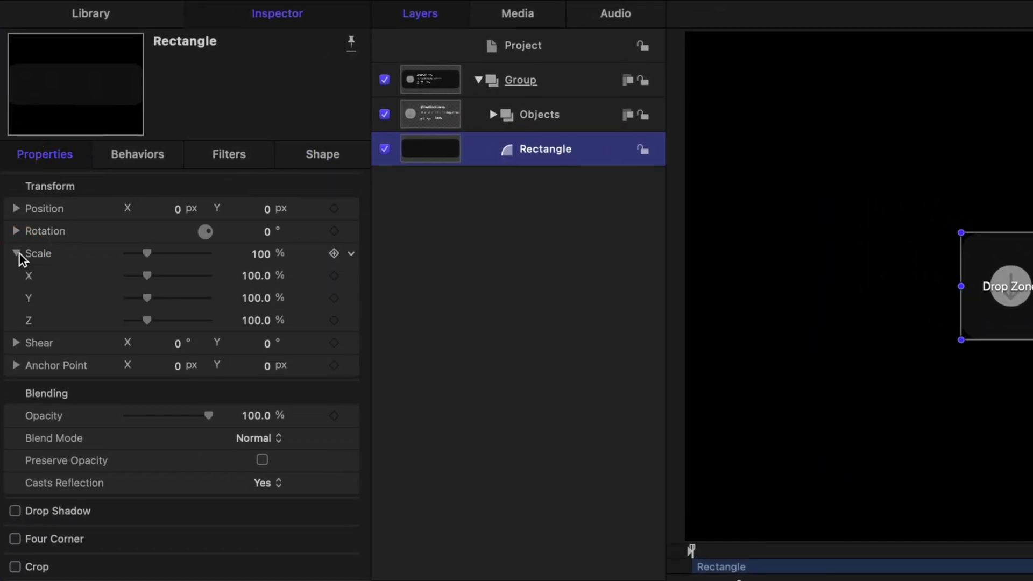
right_click(34, 280)
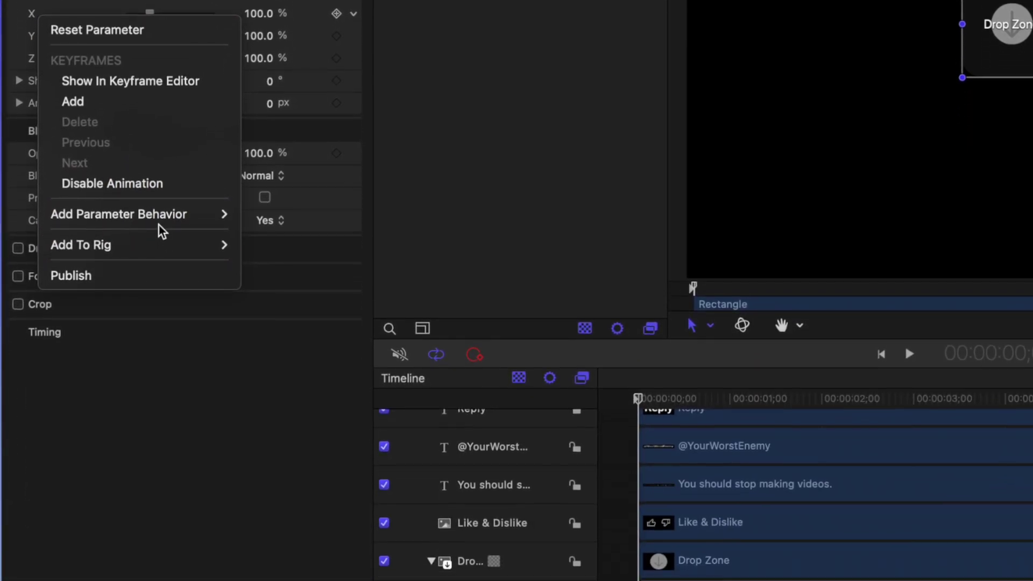
mouse_move(215, 214)
left_click(298, 436)
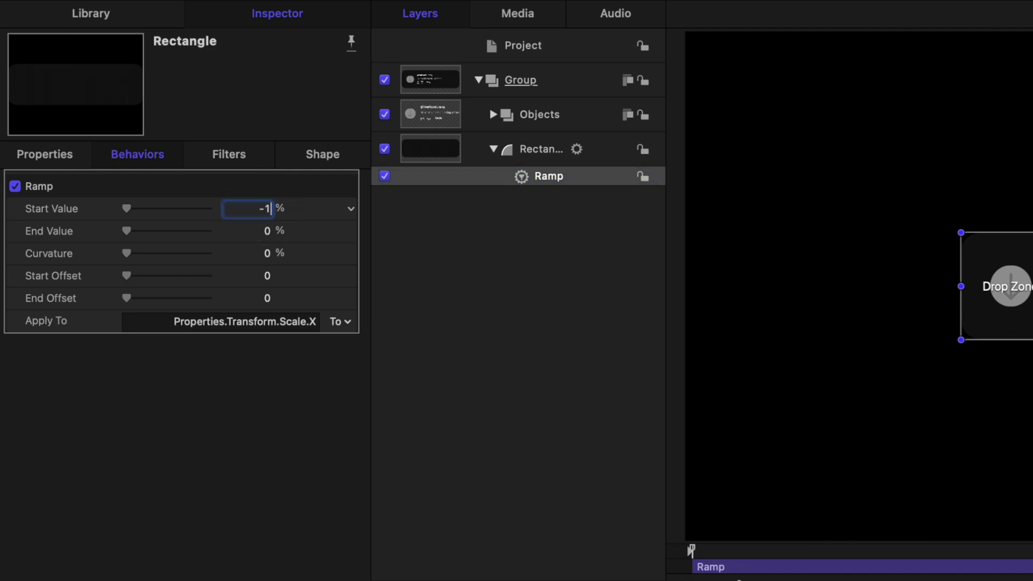
type("00")
key("Return")
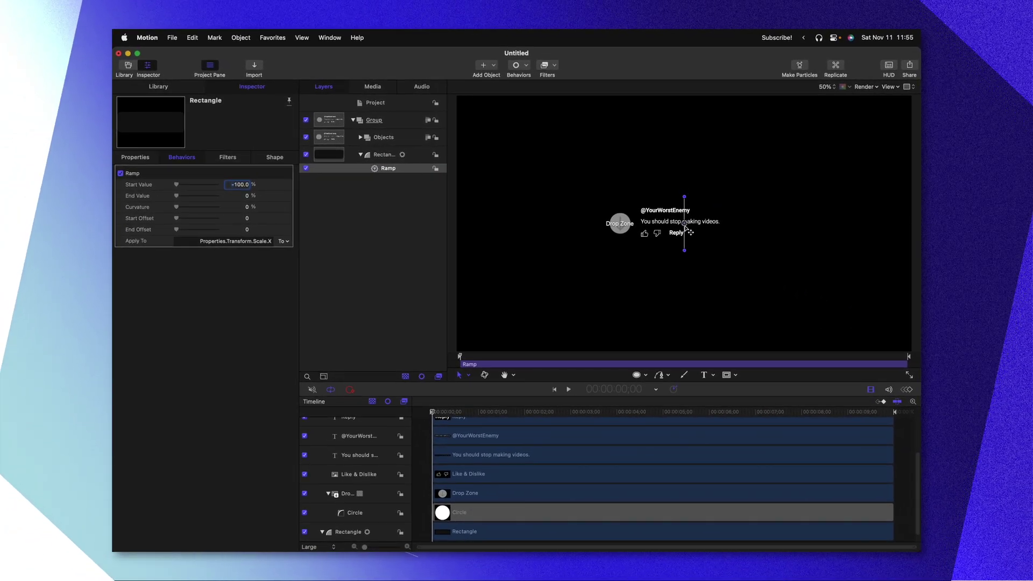
Step: Trim the rectangle's Ramp to end at frame 30, set its curvature to 100%, and play the animation from the start
scroll(501, 466, "down", 1)
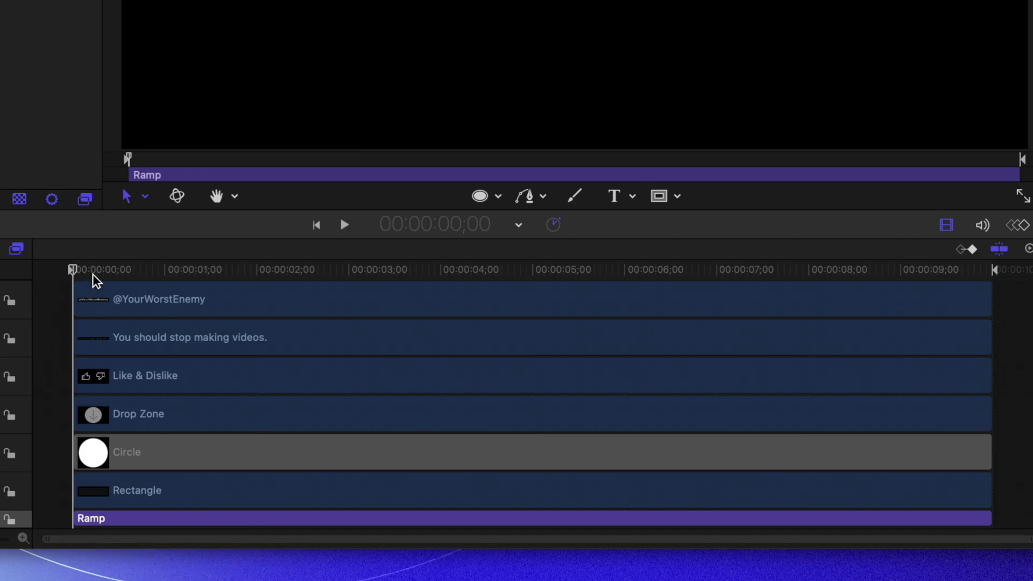
left_click_drag(100, 269, 120, 269)
key("alt+bracketright")
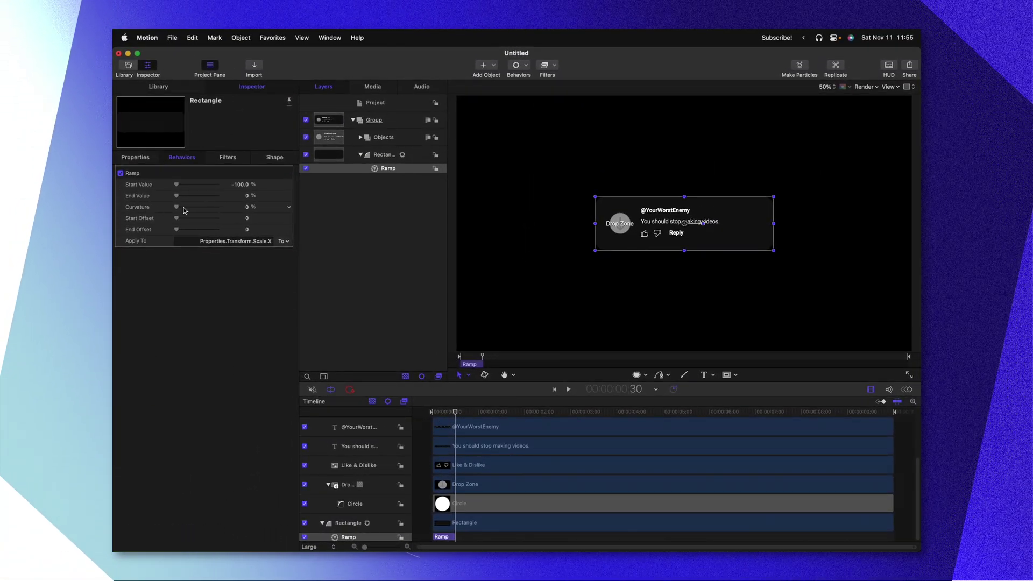
left_click_drag(176, 207, 253, 208)
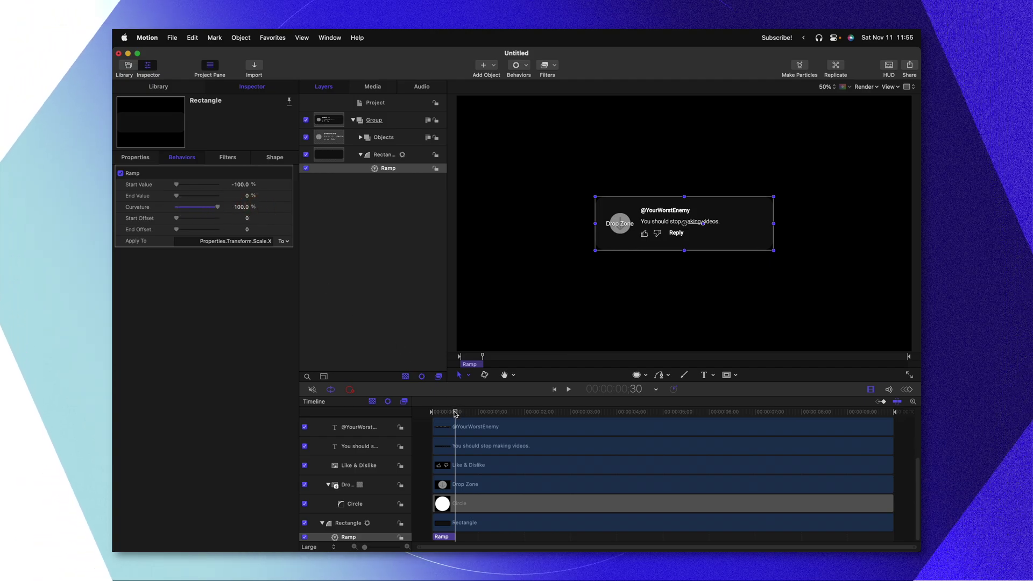
left_click(414, 415)
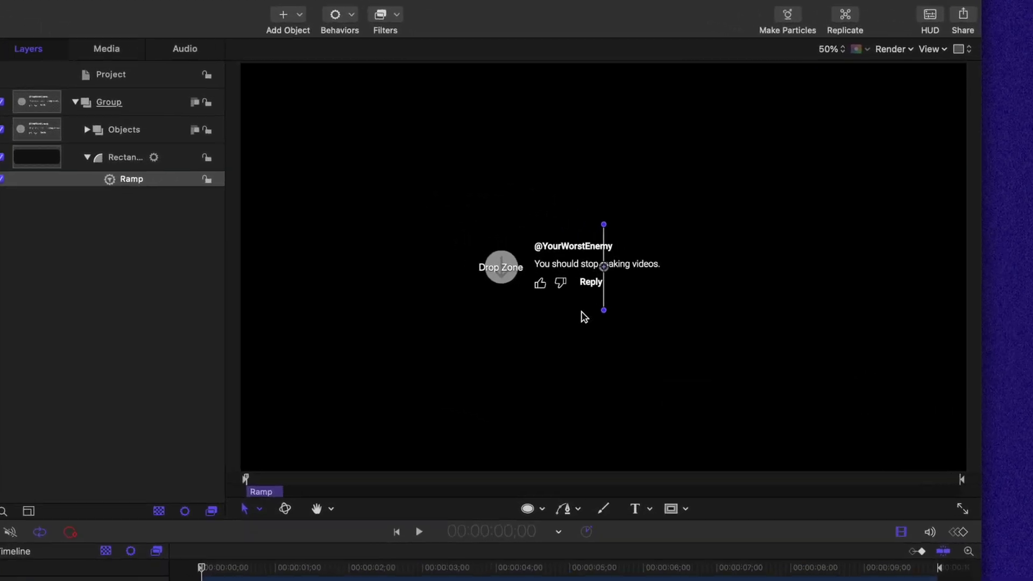
key("space")
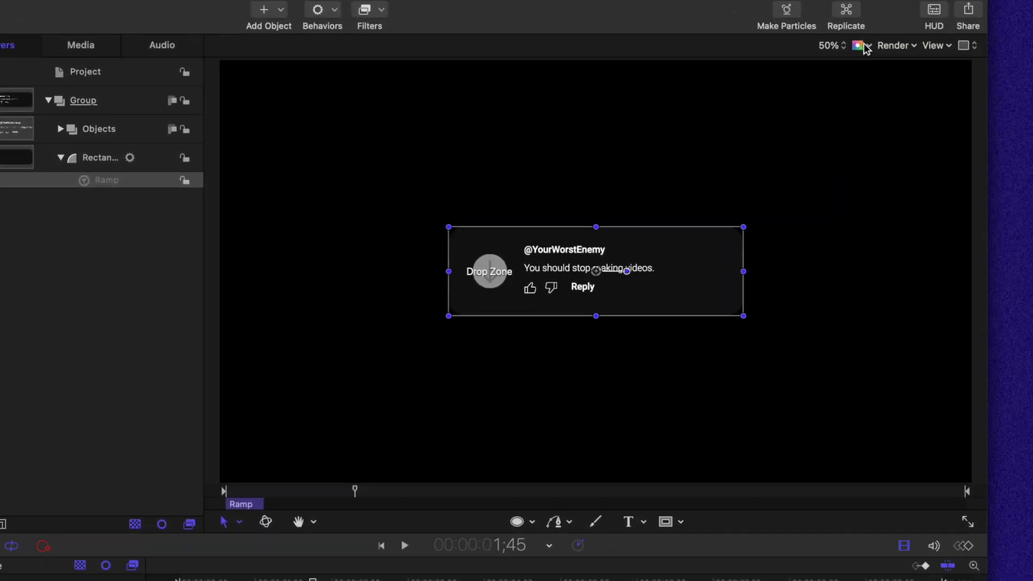
Step: Switch the canvas display from Color to Transparent and stop the playback
left_click(834, 86)
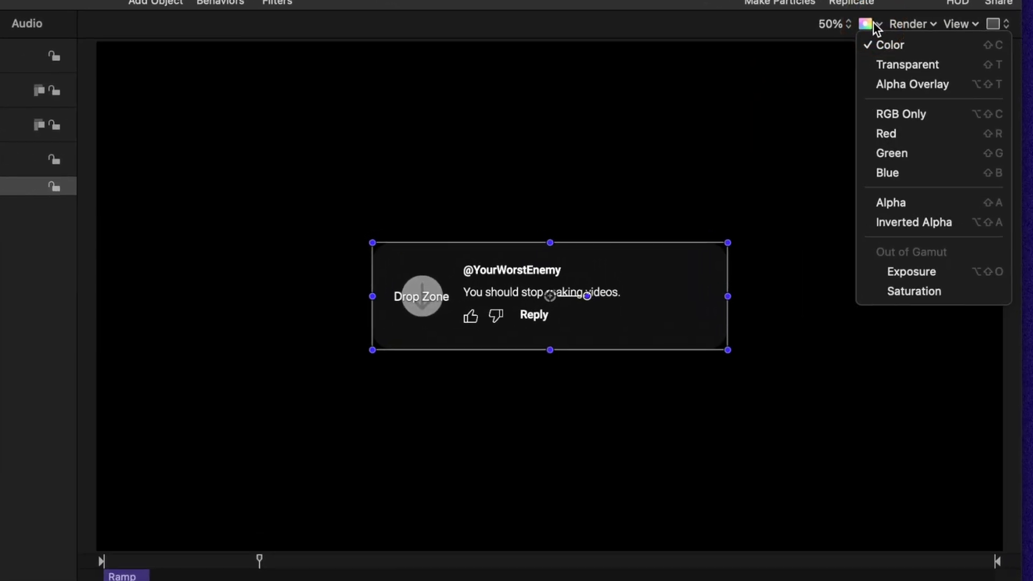
left_click(886, 64)
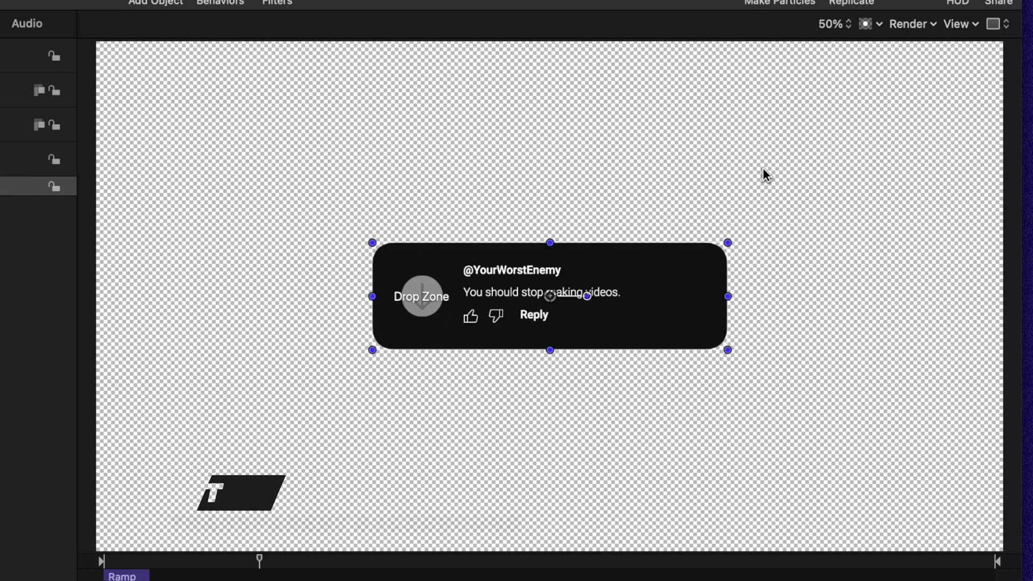
key("space")
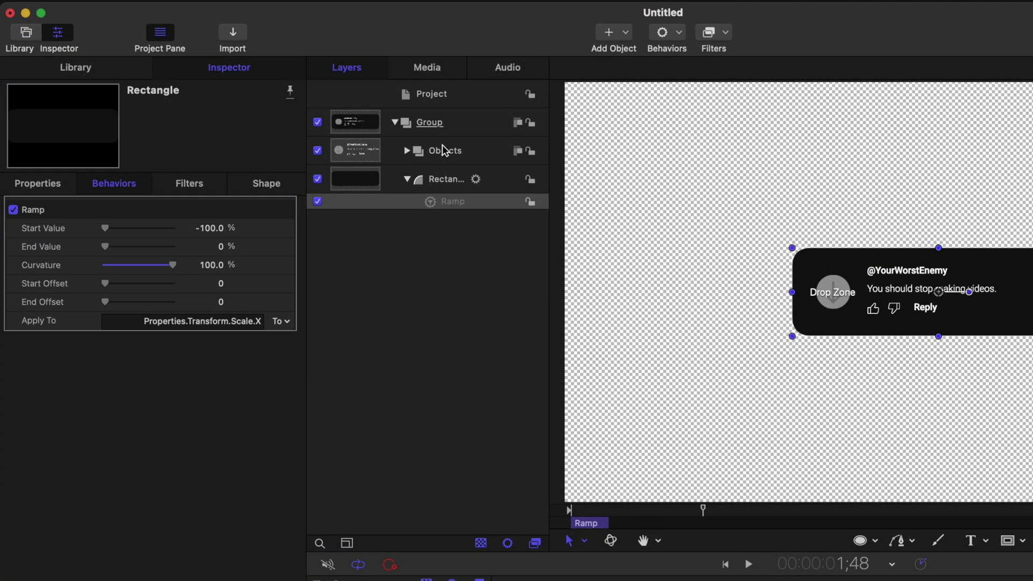
Step: Add an image mask to the Objects group using the rectangle as its source, and re-enable the rectangle layer
right_click(443, 146)
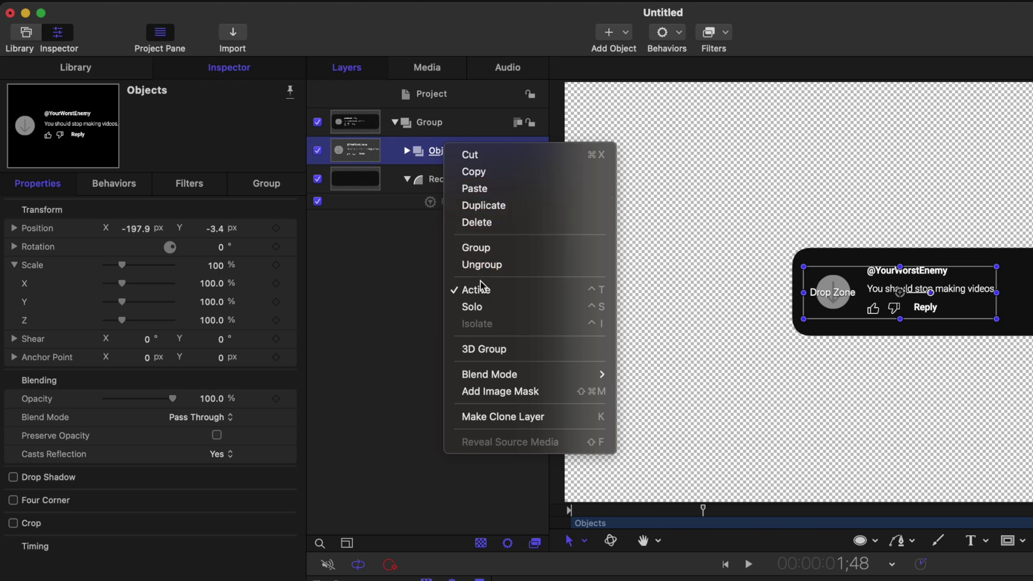
left_click(507, 391)
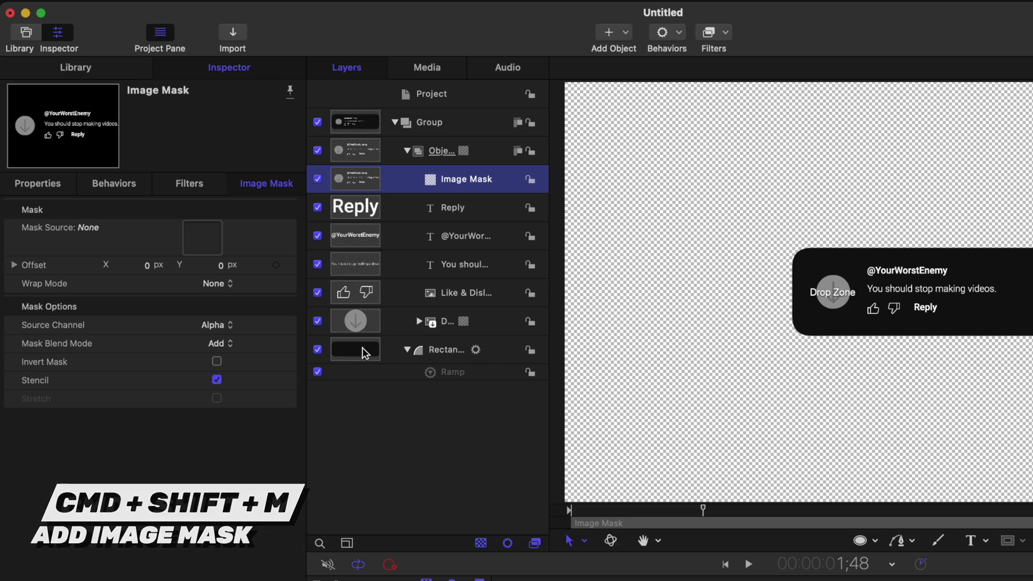
left_click_drag(366, 348, 444, 183)
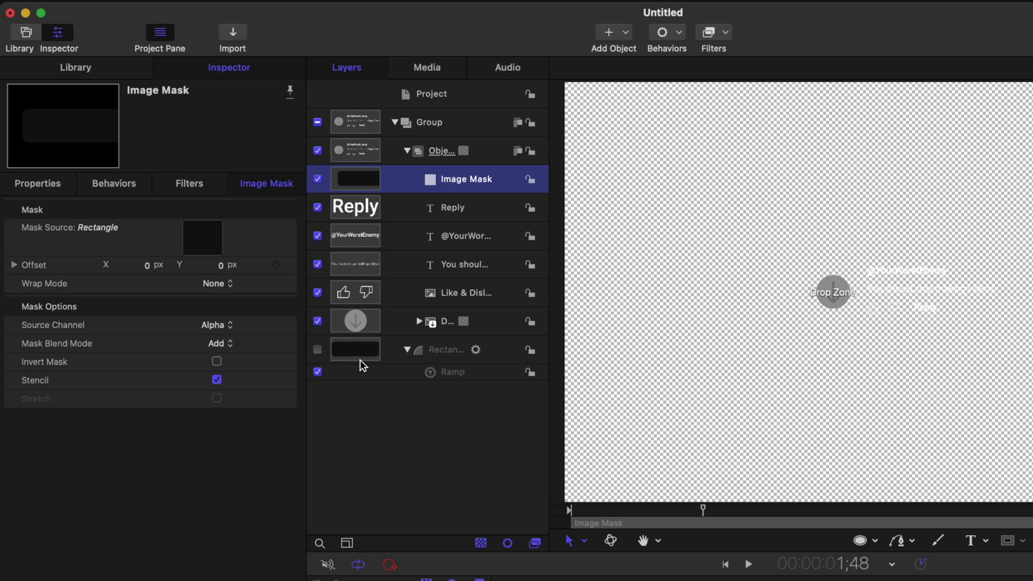
left_click(317, 350)
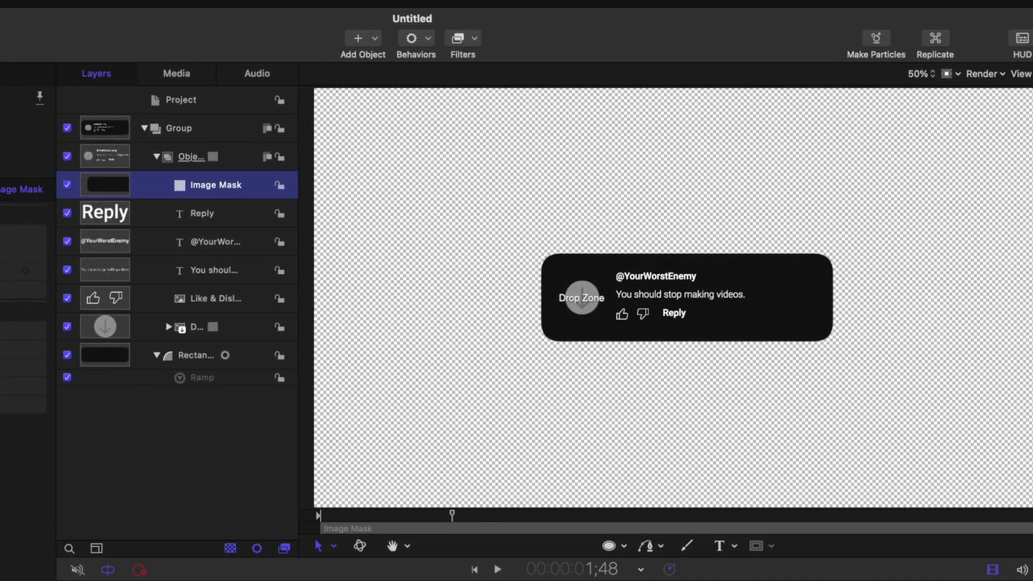
key("space")
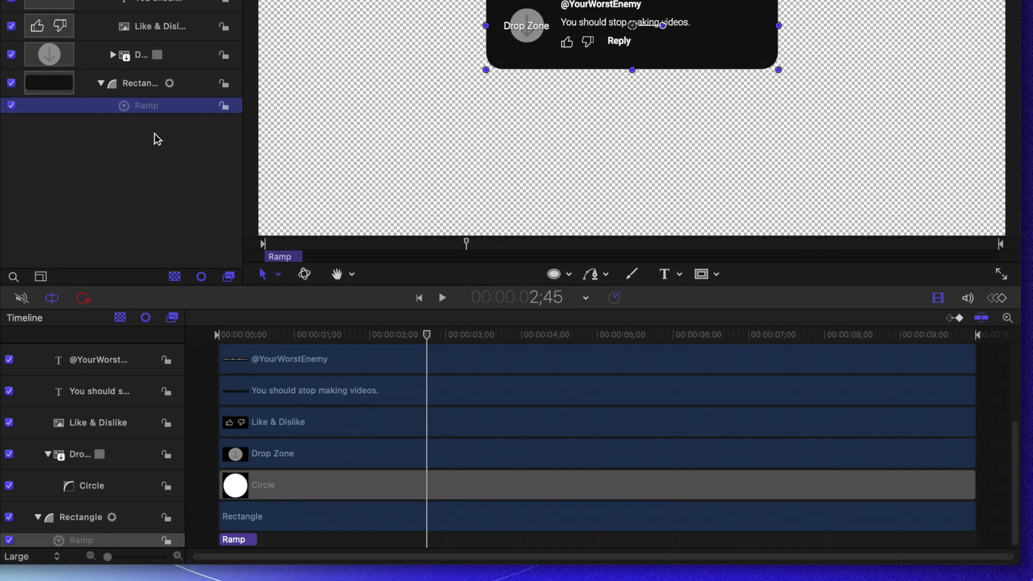
Step: Duplicate the rectangle's Ramp to the end of the timeline, with start value 0% and end value -100%, and preview it
key("super+d")
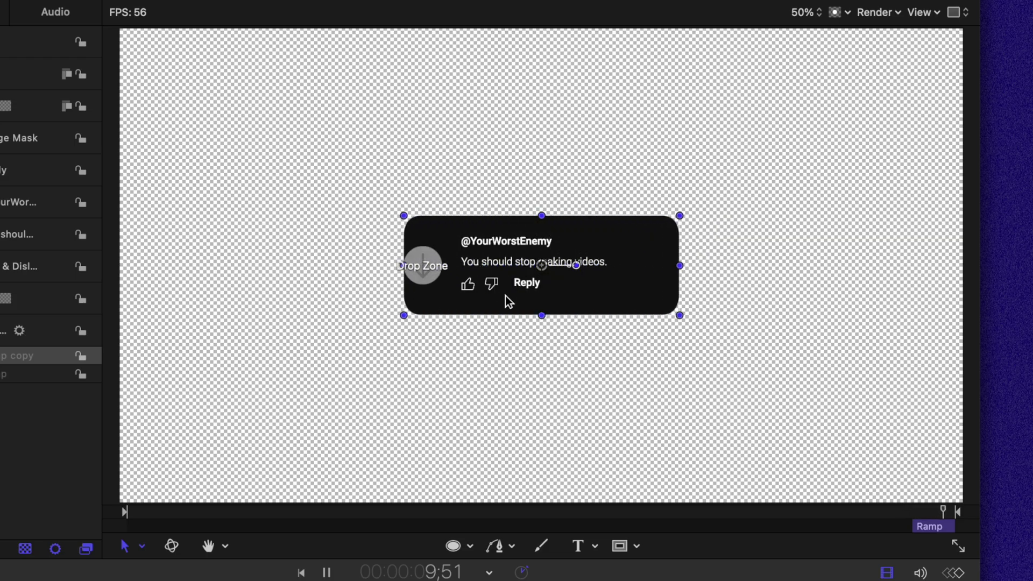
key("space")
key("space")
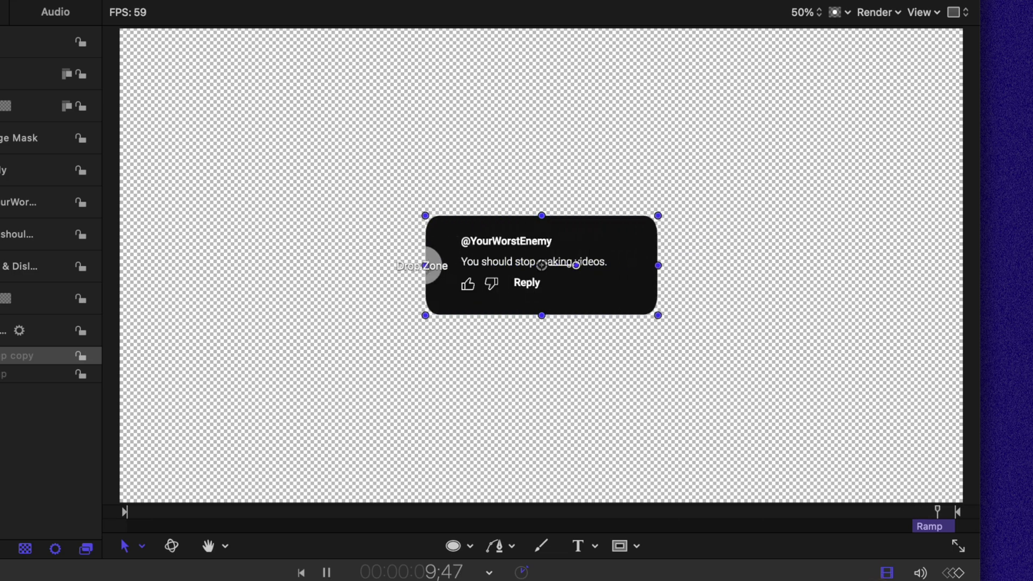
key("space")
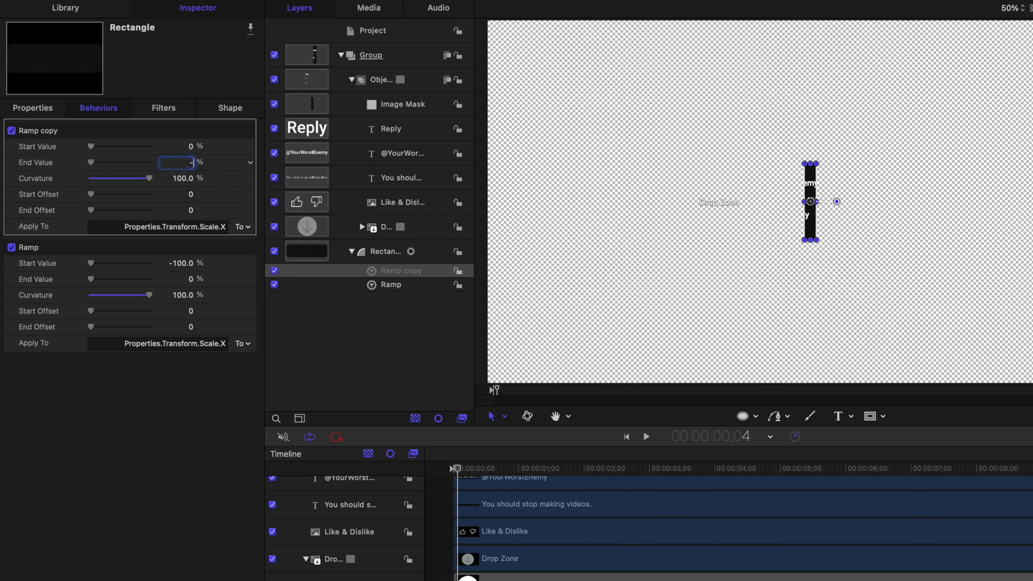
key("space")
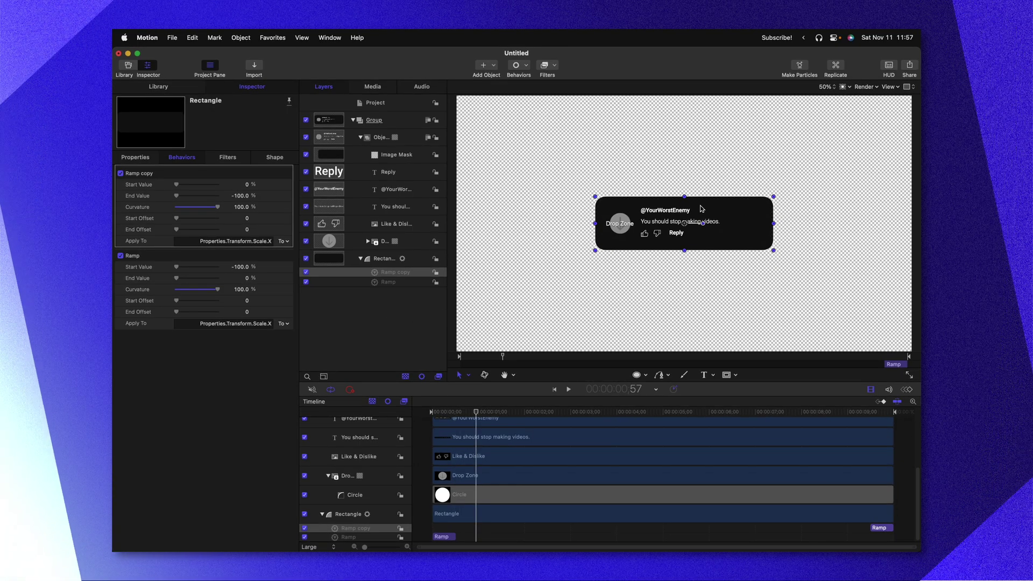
Step: Apply the Type On behavior to the "You should stop making videos." text, end it at 1;00, and preview it
left_click(414, 207)
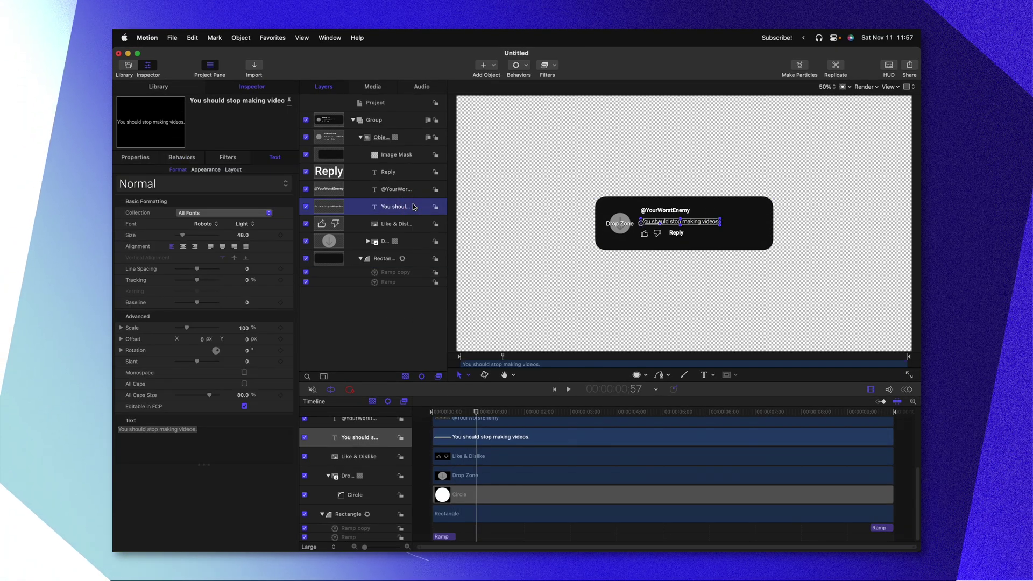
left_click(518, 65)
mouse_move(539, 167)
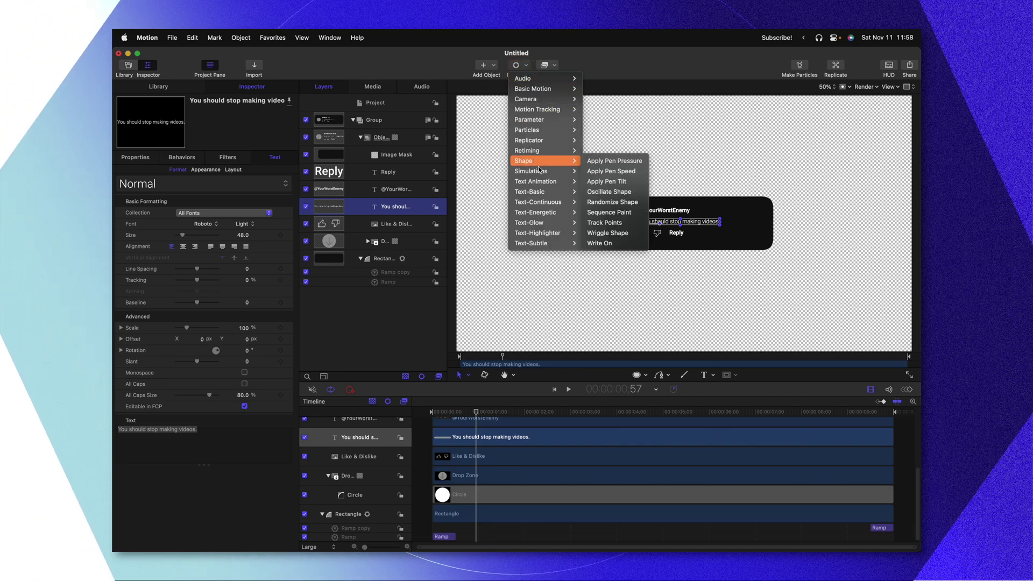
left_click(601, 212)
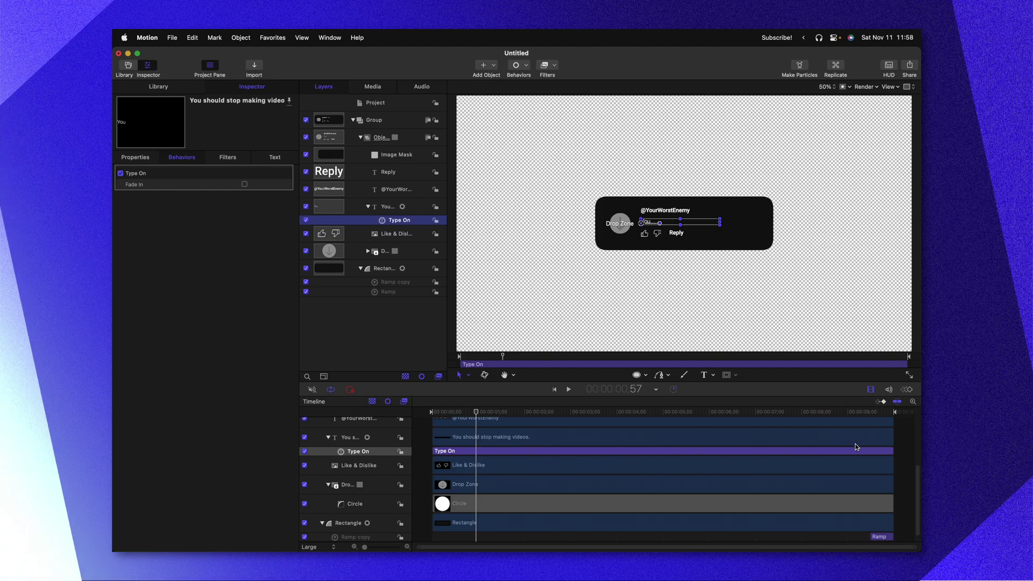
left_click(478, 412)
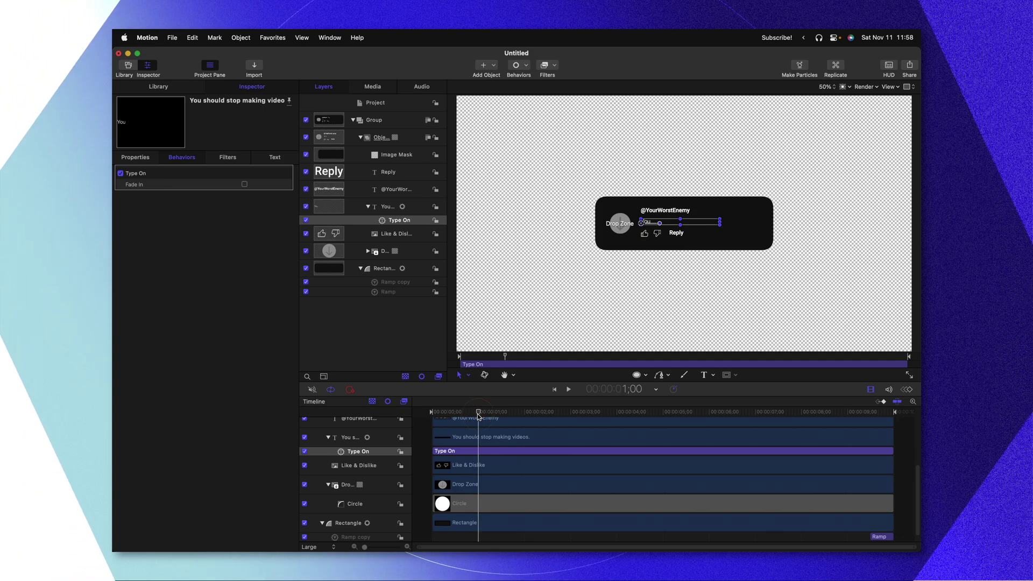
key("o")
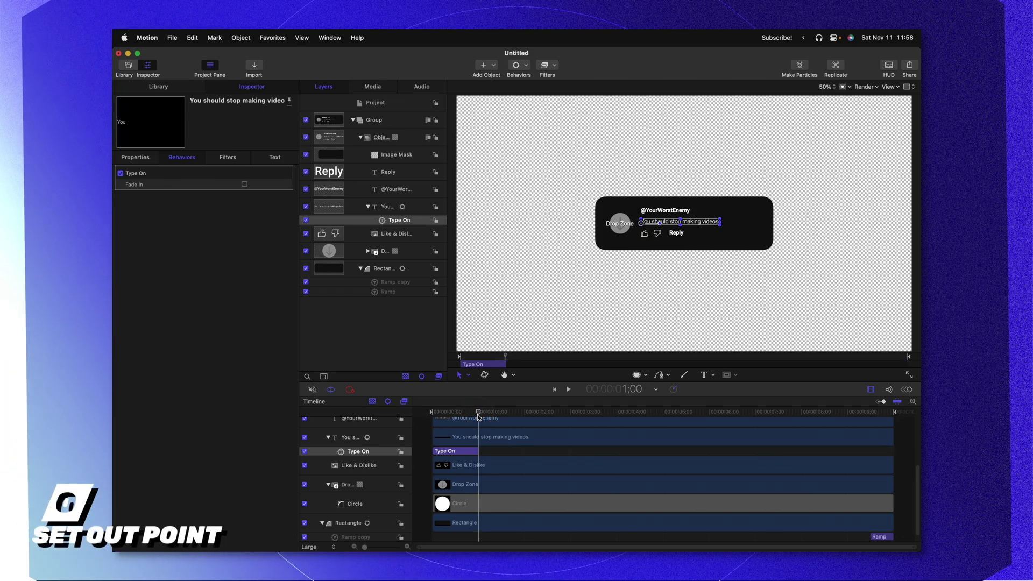
left_click(407, 413)
key("space")
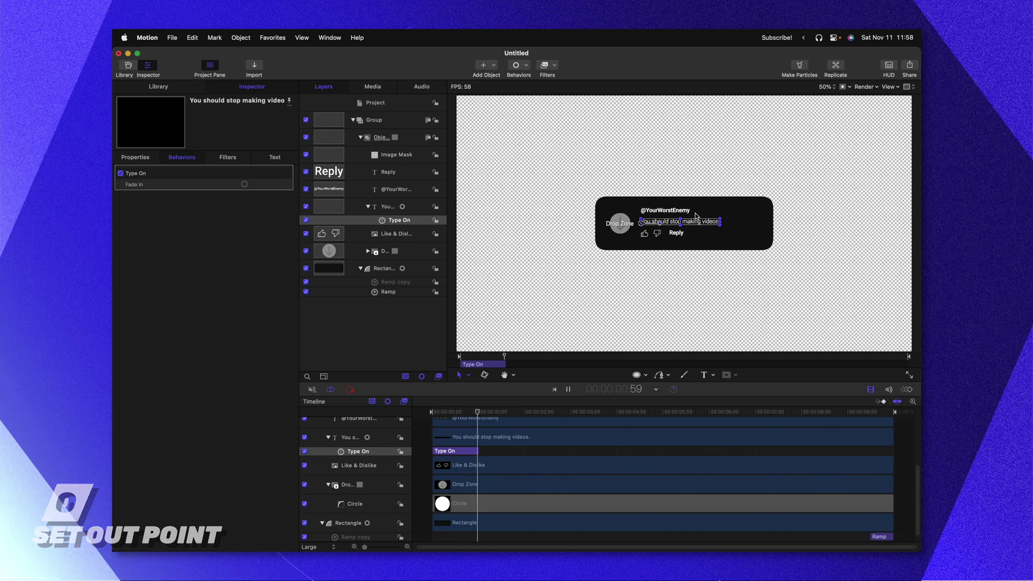
left_click(665, 210)
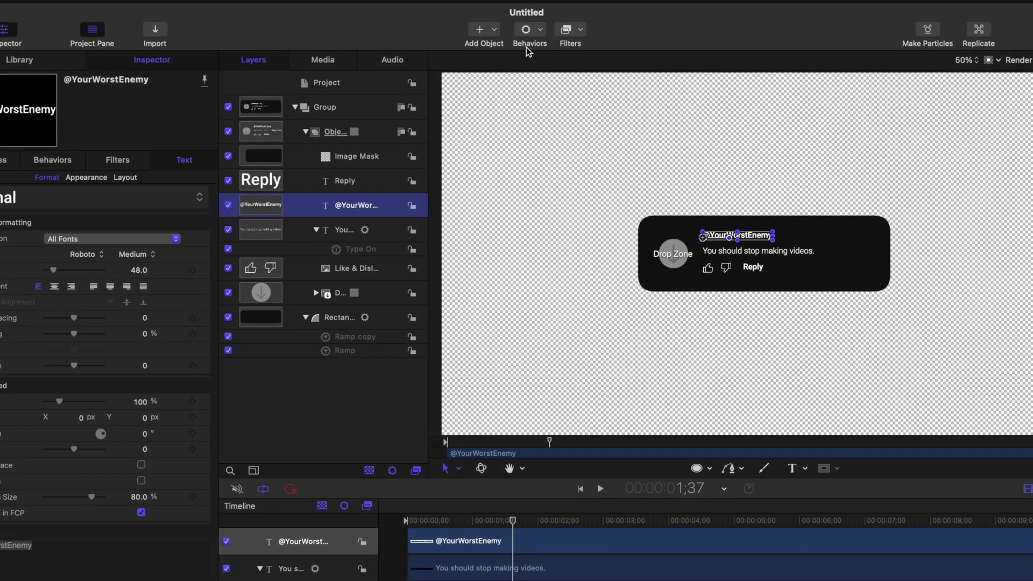
left_click(527, 49)
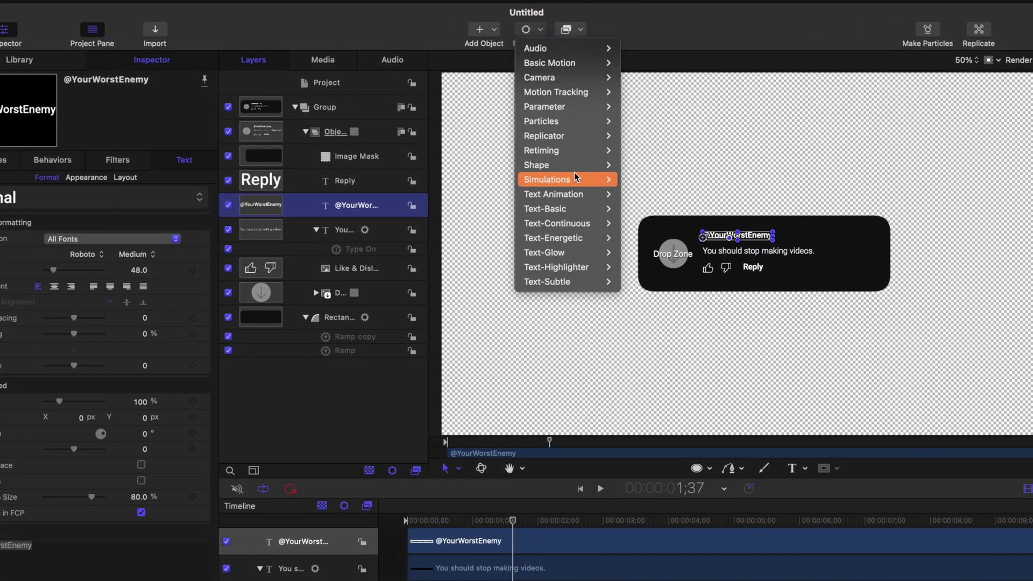
mouse_move(571, 214)
left_click(645, 209)
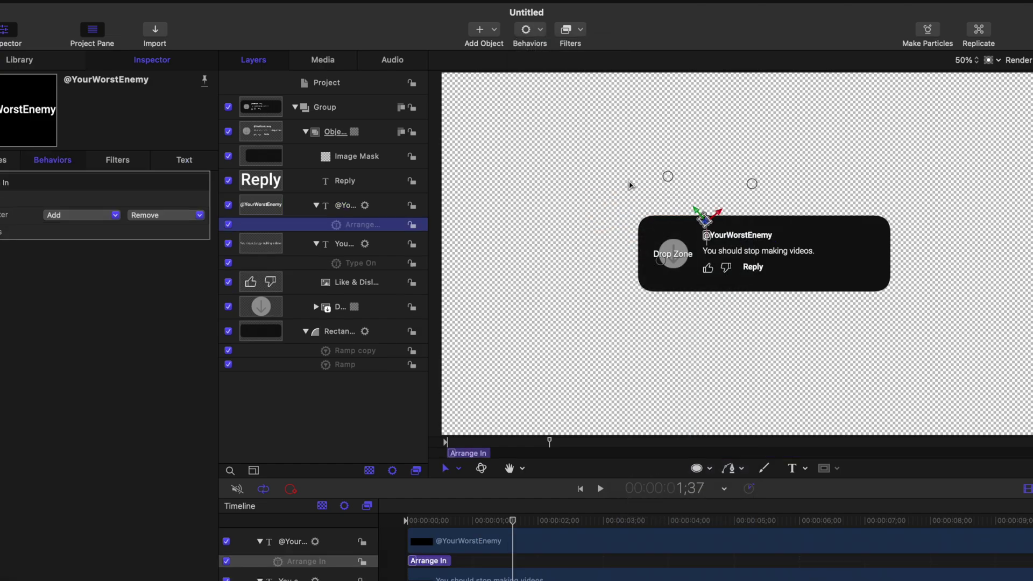
key("space")
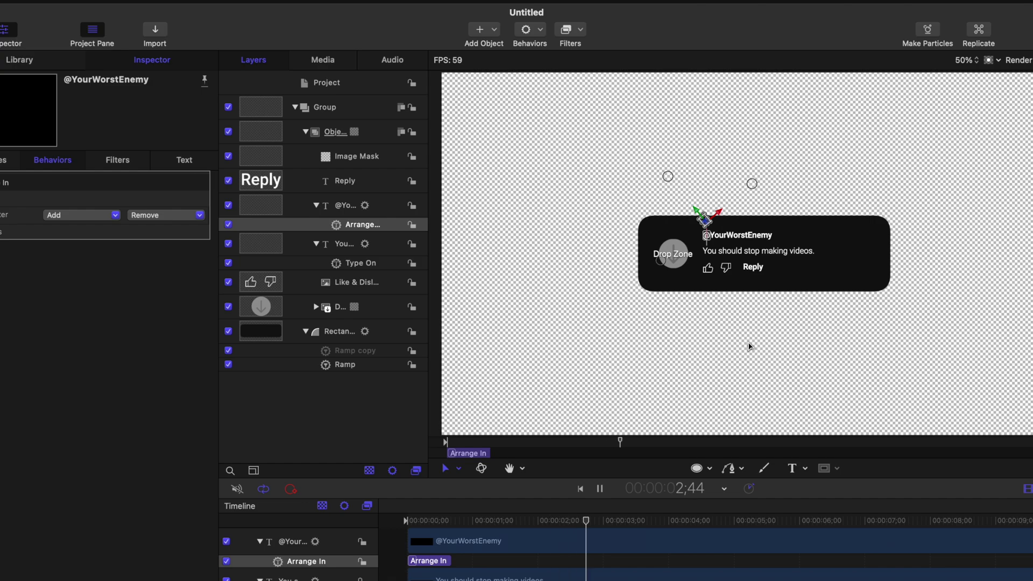
key("space")
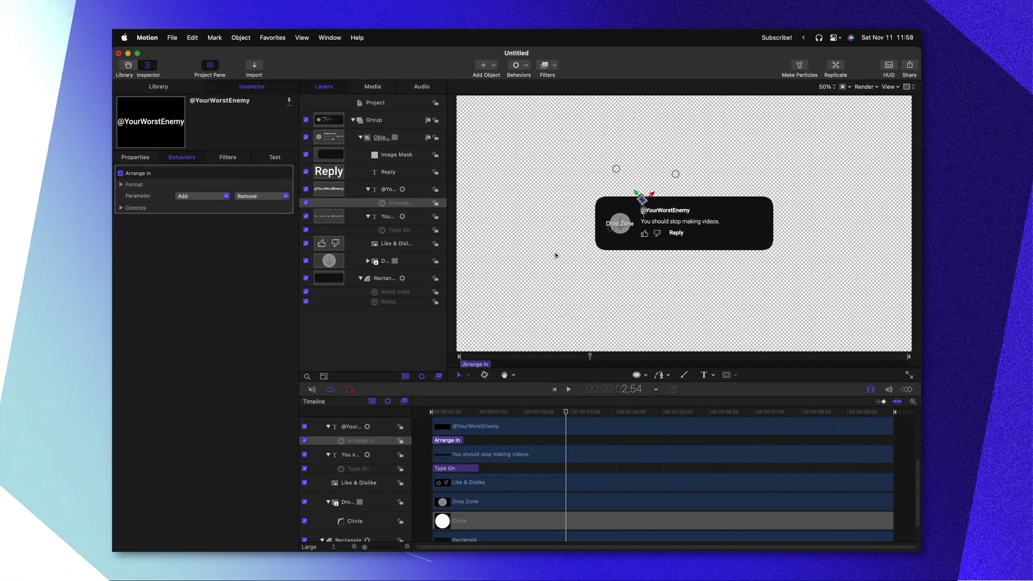
Step: Set the Drop Zone layer to start at 0;27 in the timeline
left_click(323, 262)
left_click(138, 157)
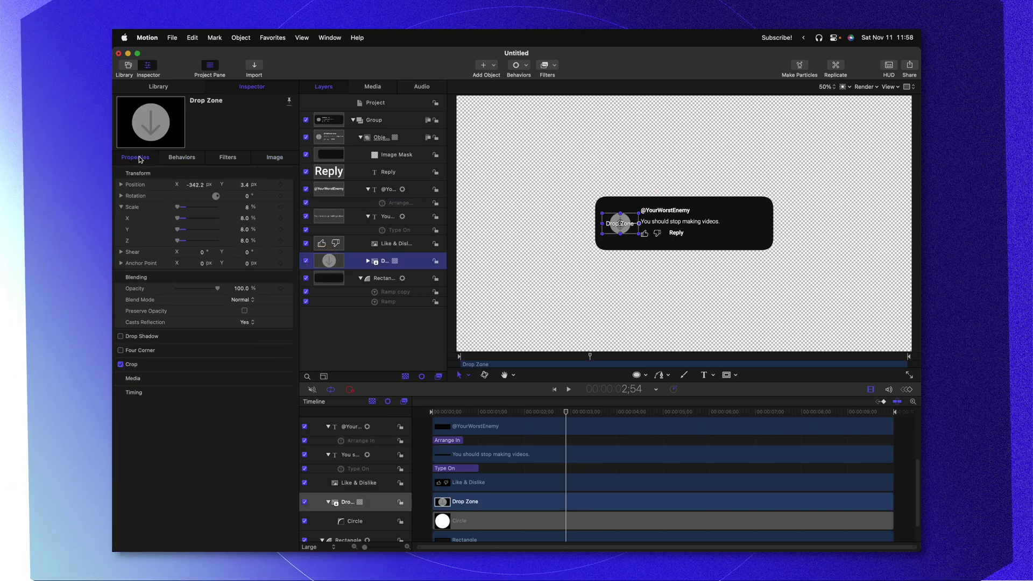
left_click(424, 411)
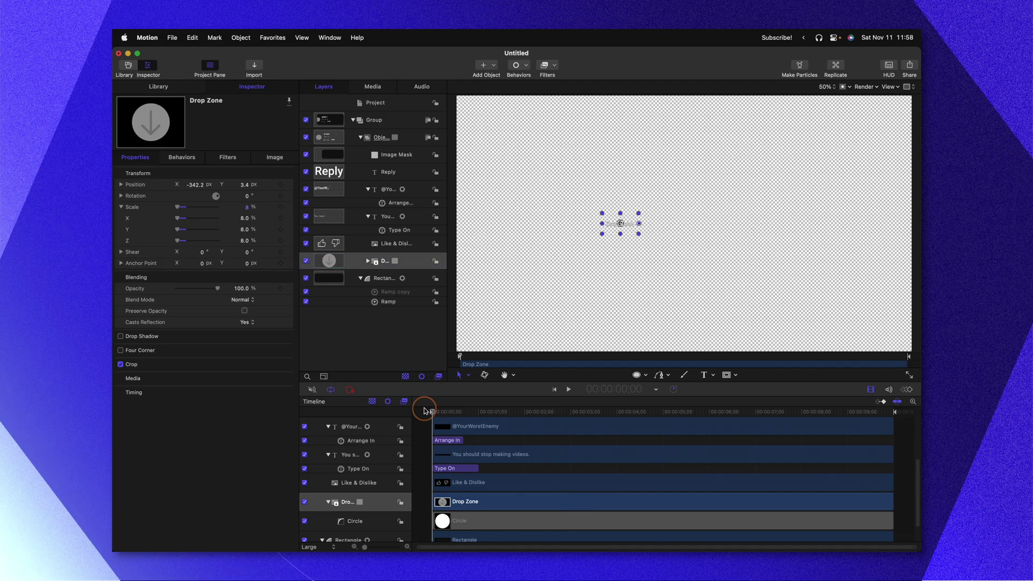
left_click_drag(424, 411, 453, 415)
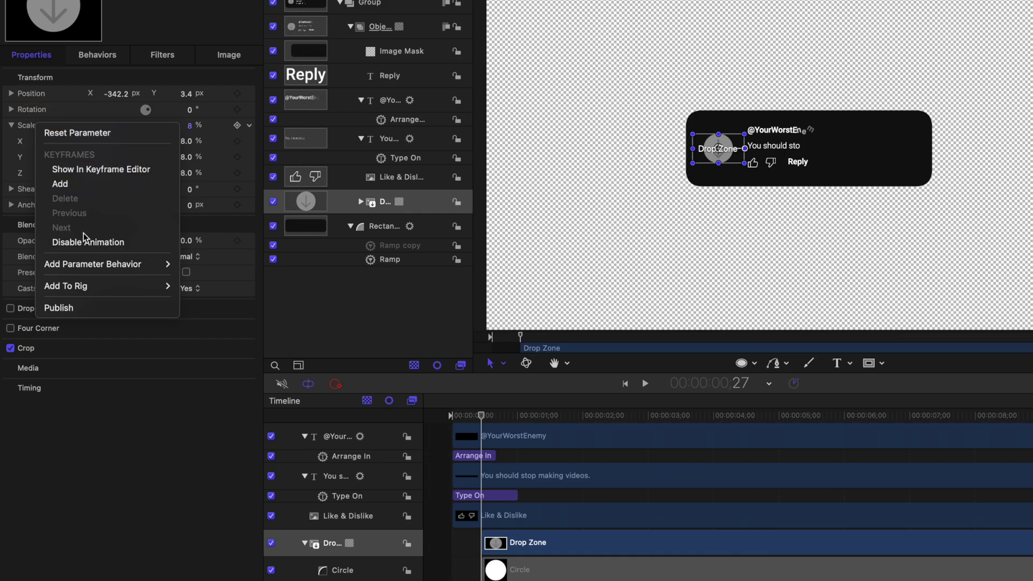
Step: Add an Overshoot parameter behavior to the Drop Zone's scale, with a start value of -8%
mouse_move(96, 266)
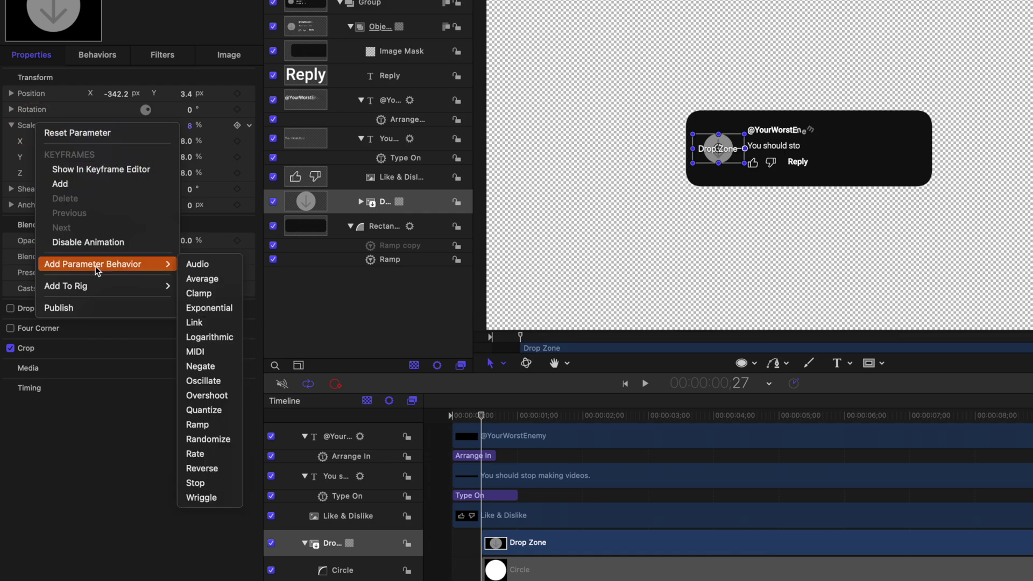
left_click(228, 397)
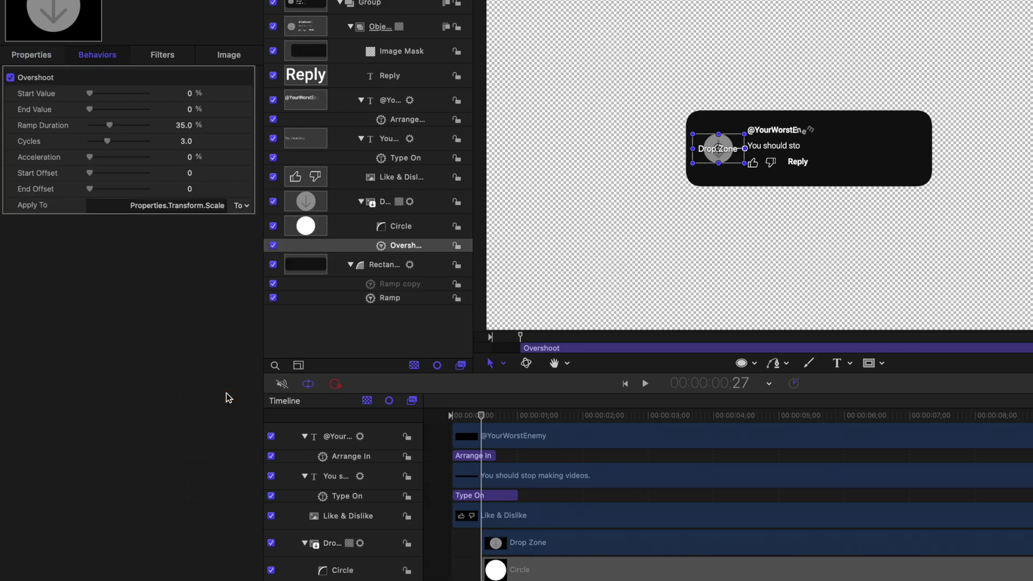
double_click(190, 93)
type("-8.")
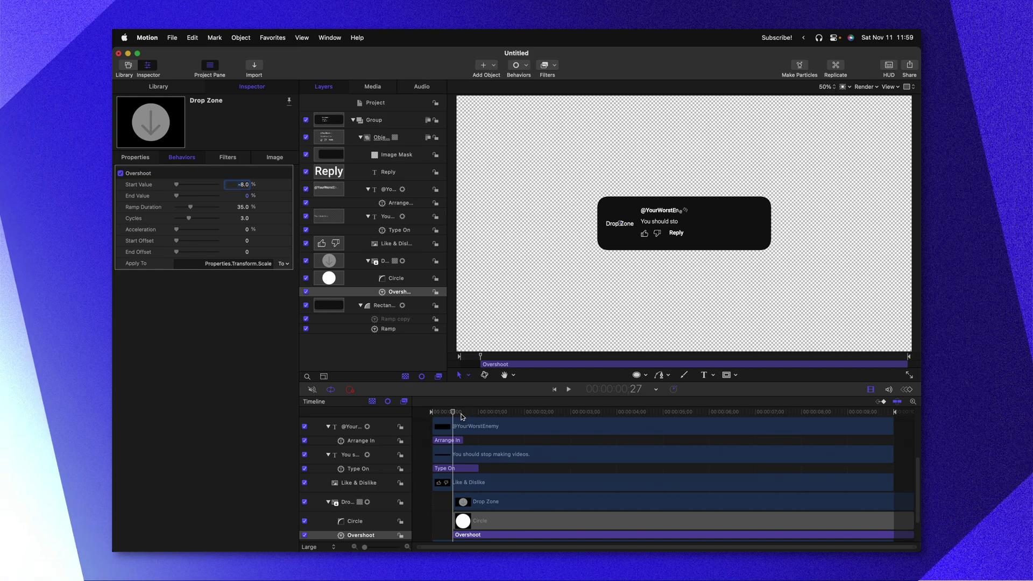
Step: Shorten the Overshoot to end just before 1;00, with 1.0 cycles and a 25.31% ramp duration, and preview it
left_click(463, 412)
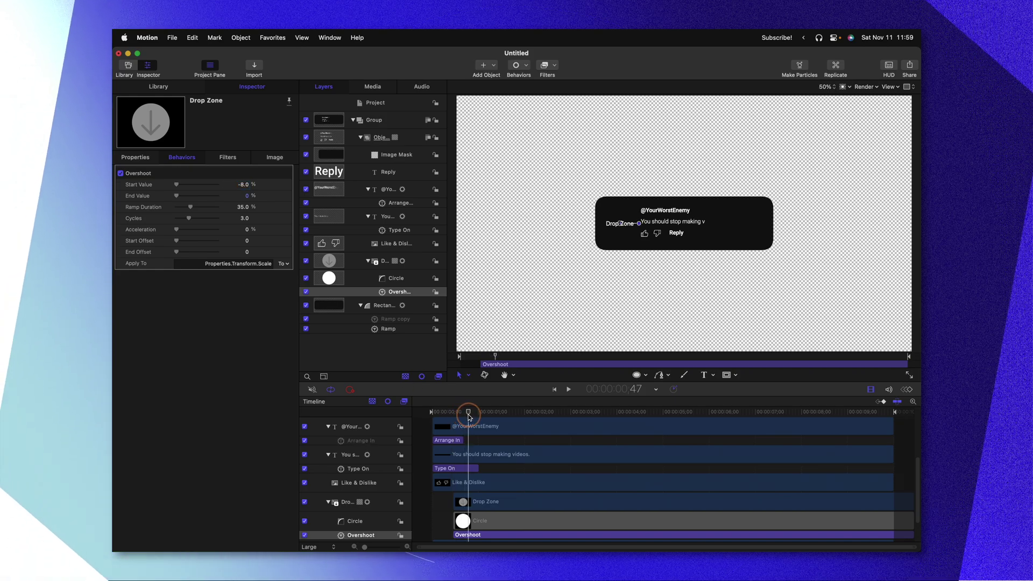
left_click(472, 412)
key("o")
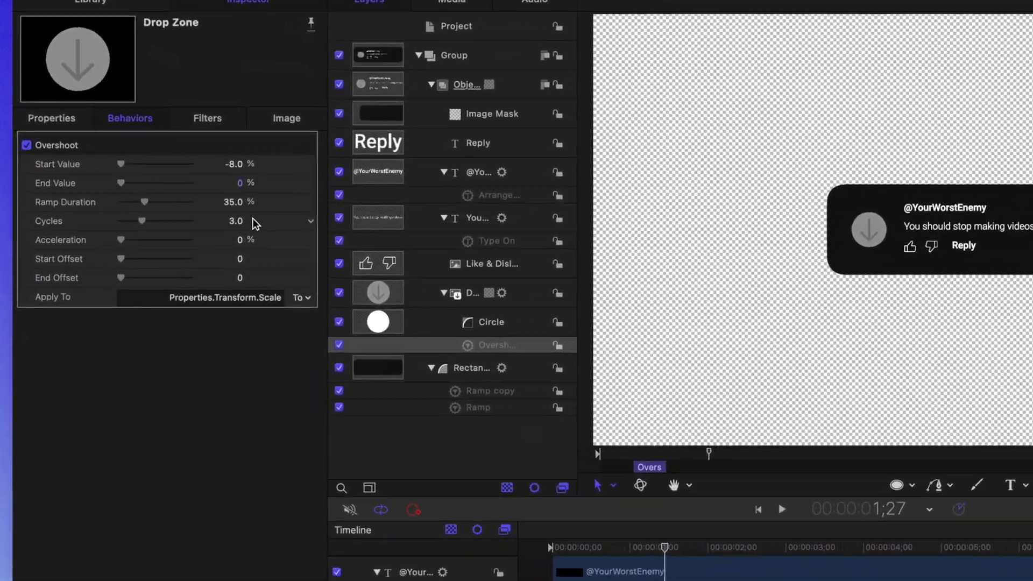
left_click(246, 220)
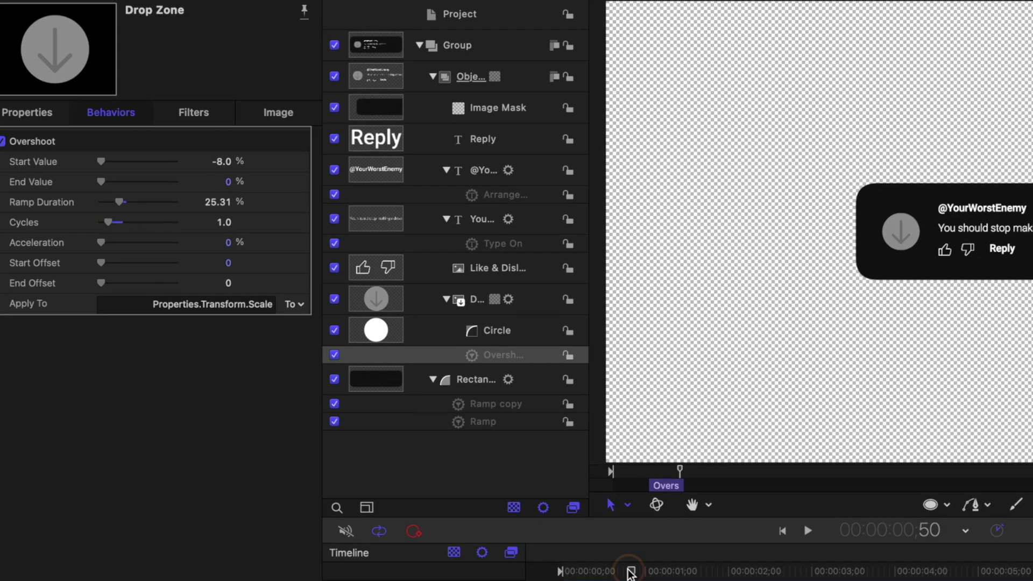
key("space")
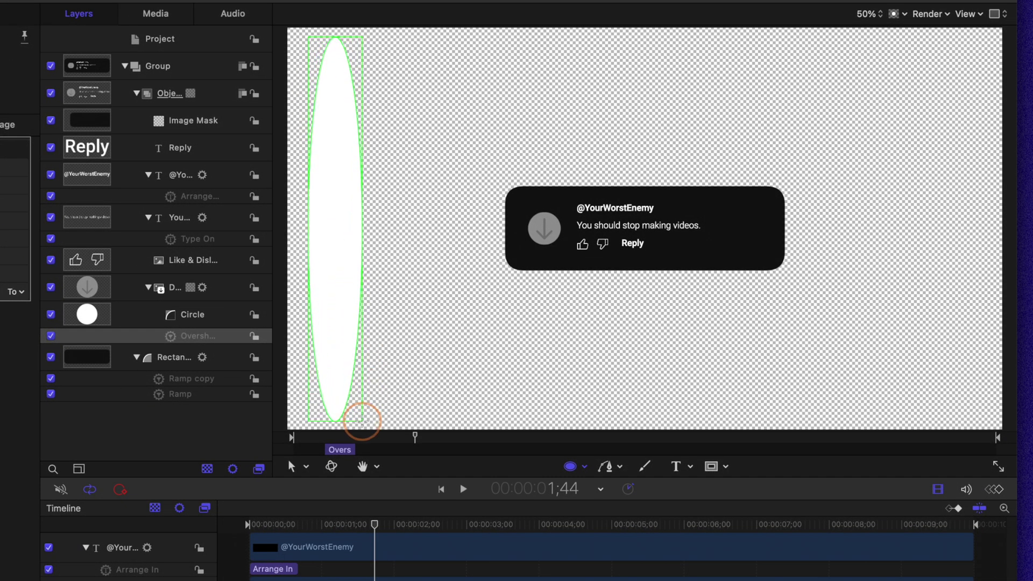
Step: Draw a tall, narrow white ellipse on a layer above the Objects group, with feather 282 and falloff 100
left_click_drag(362, 421, 361, 419)
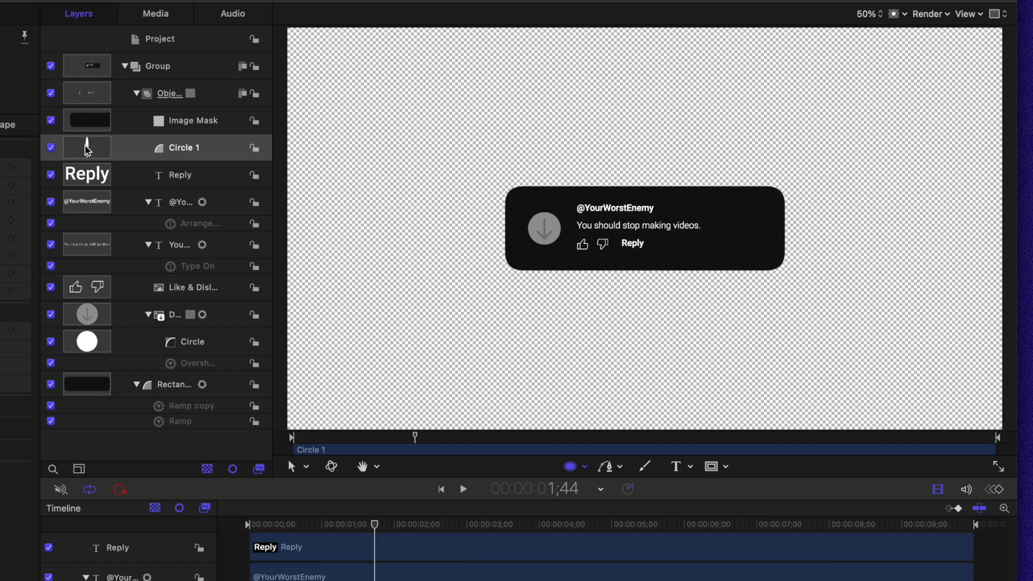
left_click_drag(93, 81, 93, 82)
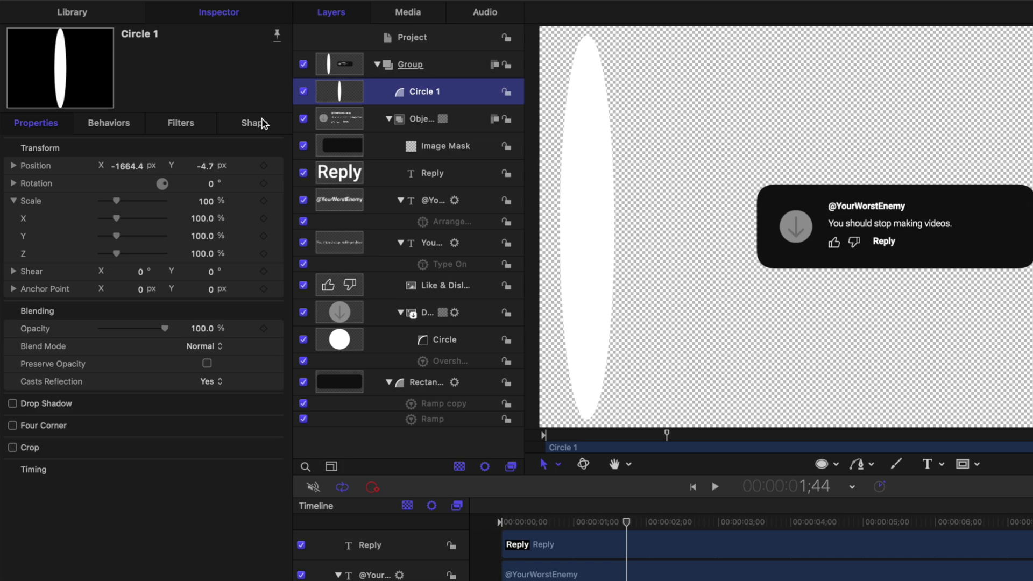
left_click(262, 124)
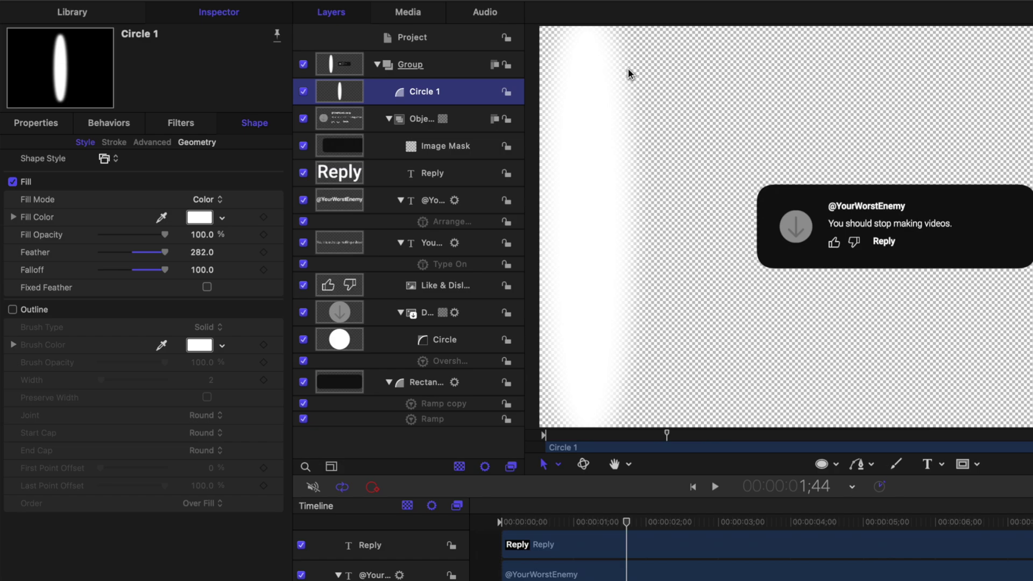
Step: Rotate the feathered ellipse to -45° and move it to the canvas's upper-left corner, at about -2123, 878 px
left_click(45, 124)
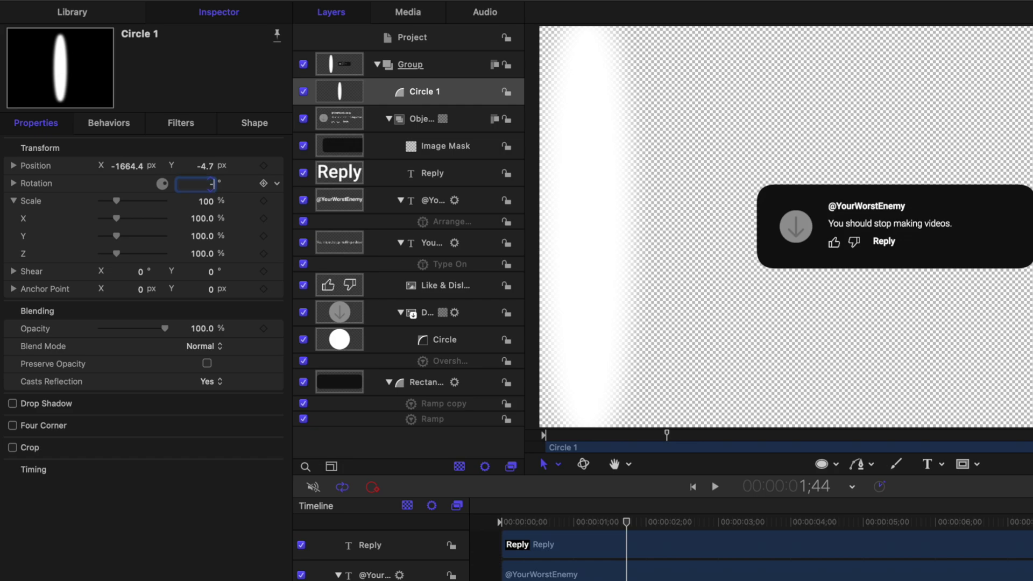
type("-45")
key("Return")
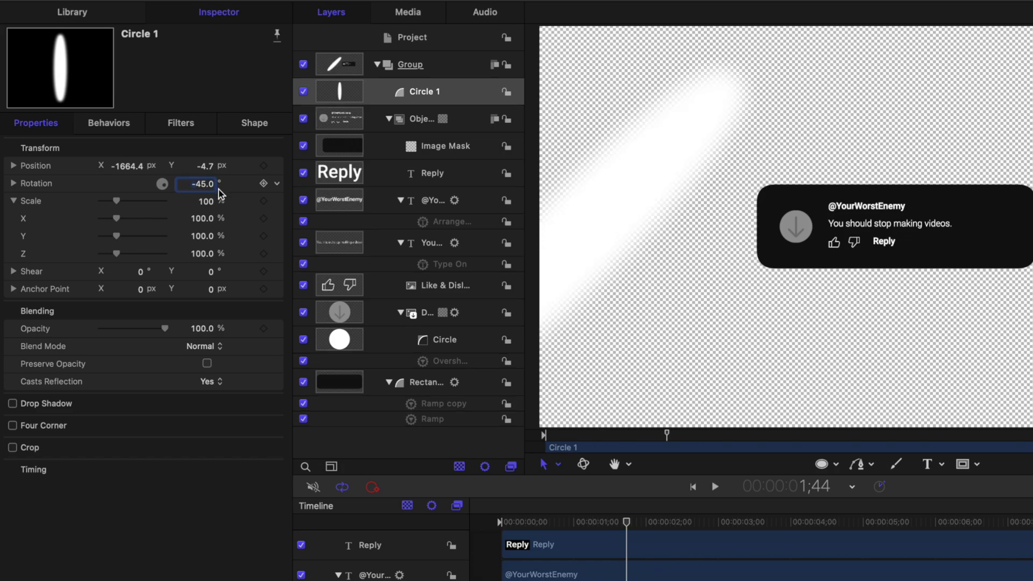
left_click_drag(609, 184, 600, 116)
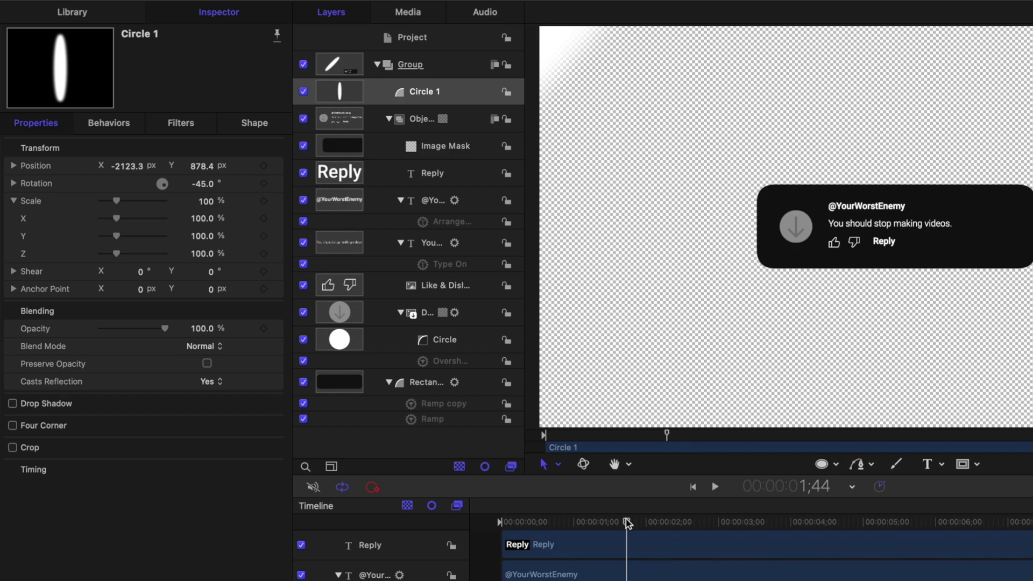
Step: Keyframe the ellipse's position from the upper-left corner on the first frame to beyond the lower-right corner at 9;59
left_click_drag(552, 525, 461, 521)
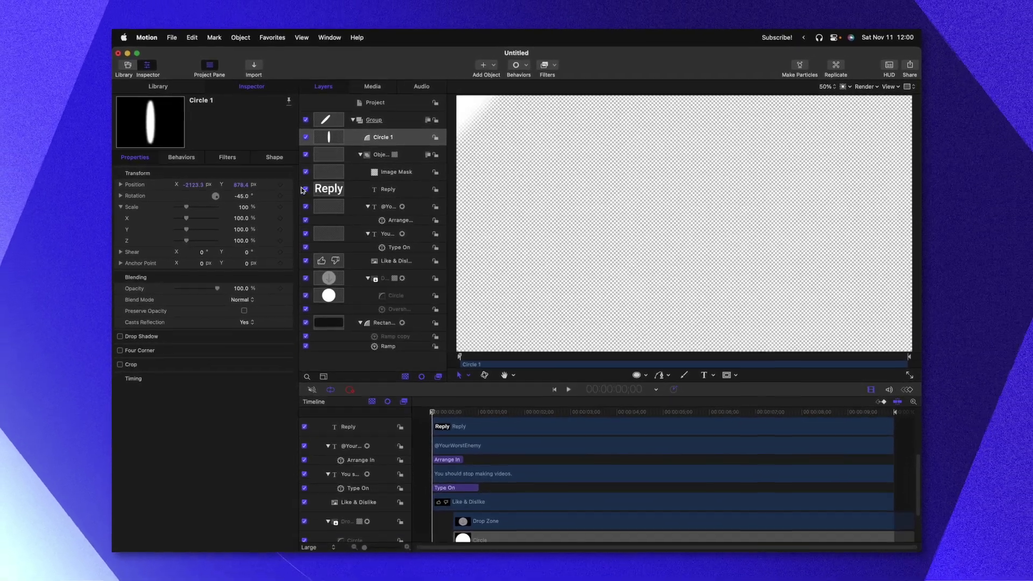
left_click(265, 166)
key("space")
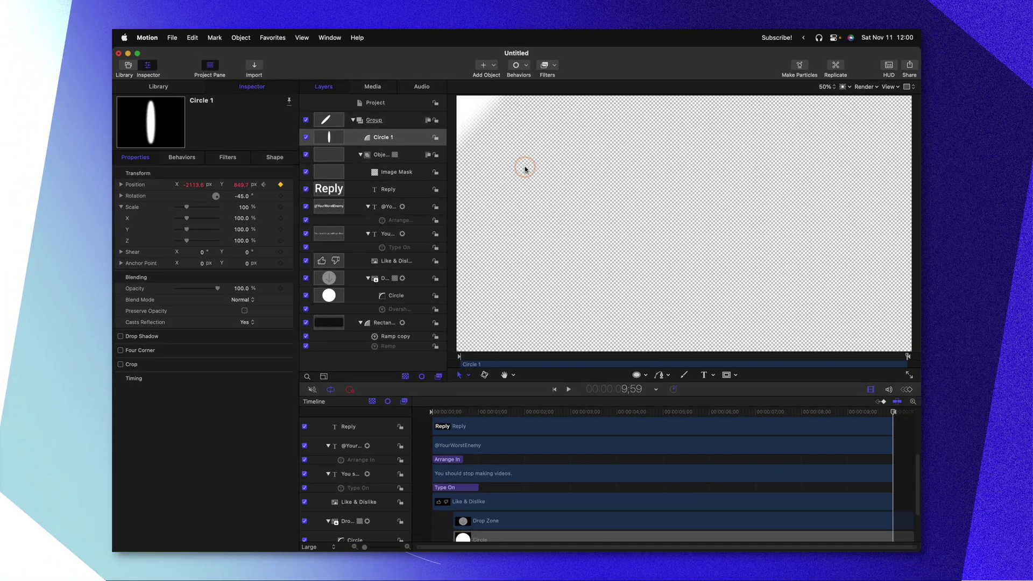
left_click_drag(523, 166, 917, 354)
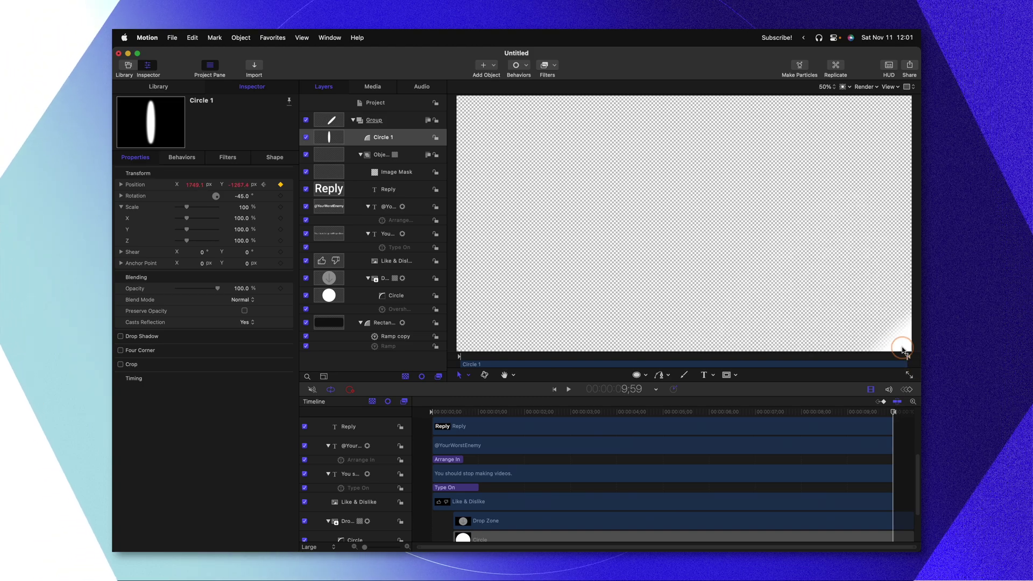
Step: Lower the ellipse's opacity to 2.35% while it crosses the comment box at 4;35
left_click_drag(618, 412, 644, 412)
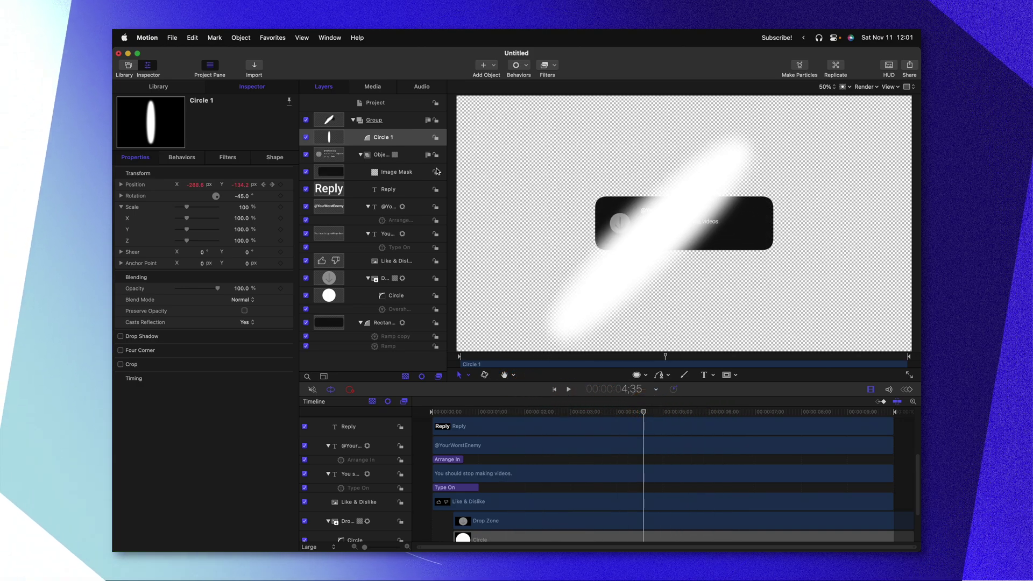
left_click(180, 289)
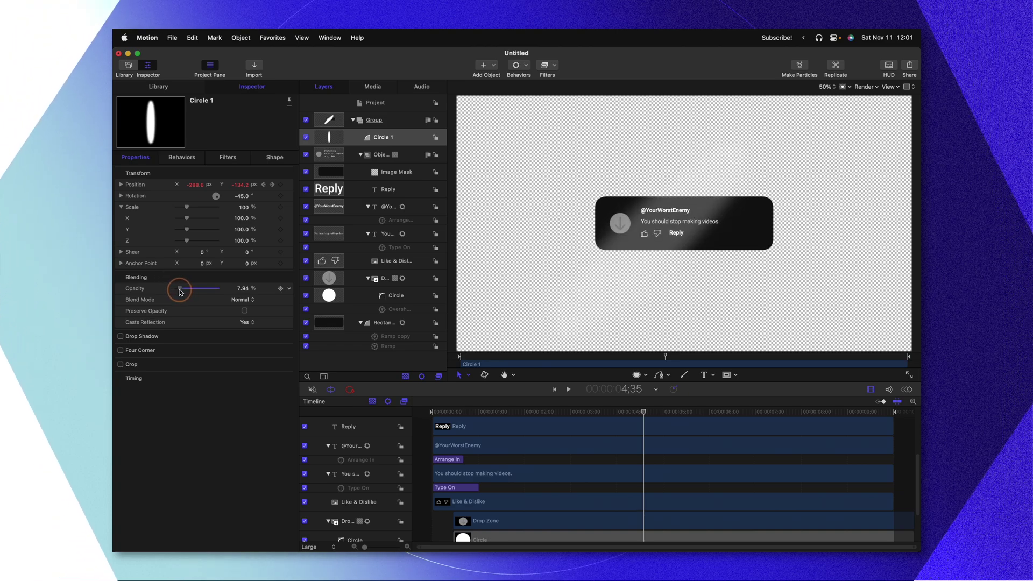
left_click_drag(179, 291, 177, 291)
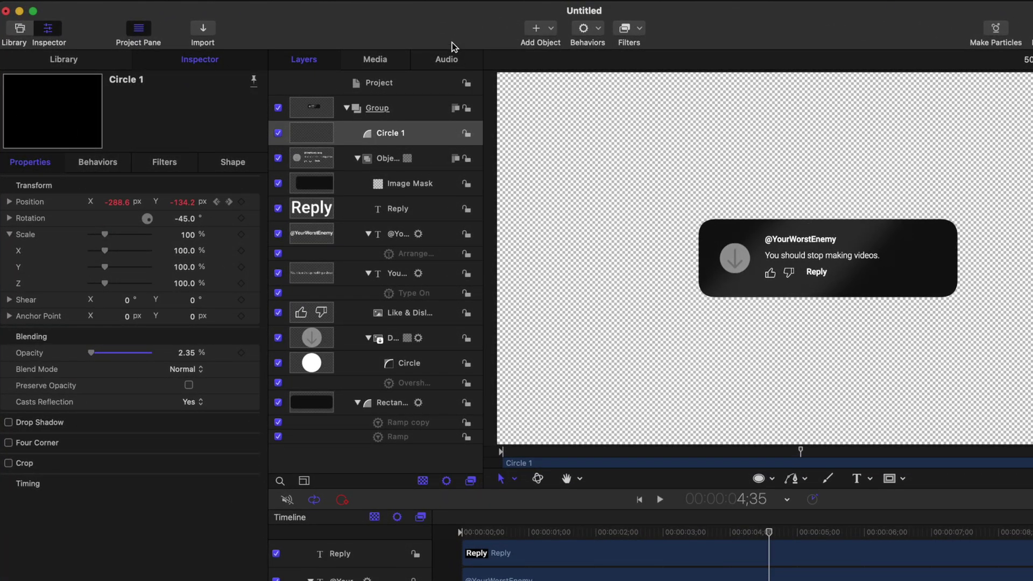
Step: Add an image mask to the ellipse using the rectangle as its source, re-enable the rectangle layer, and preview the sweep
right_click(409, 137)
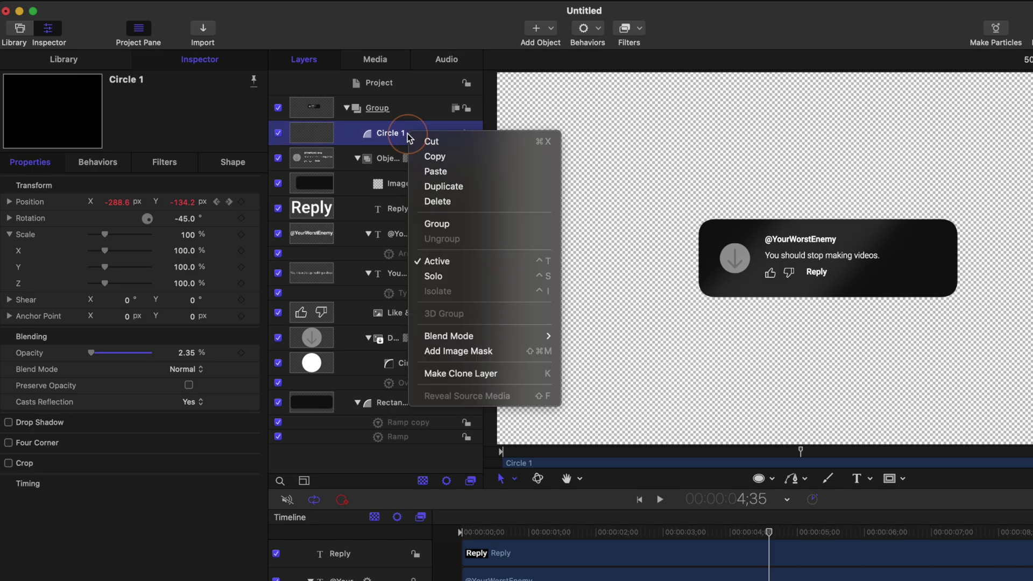
left_click(469, 351)
left_click_drag(335, 429, 198, 202)
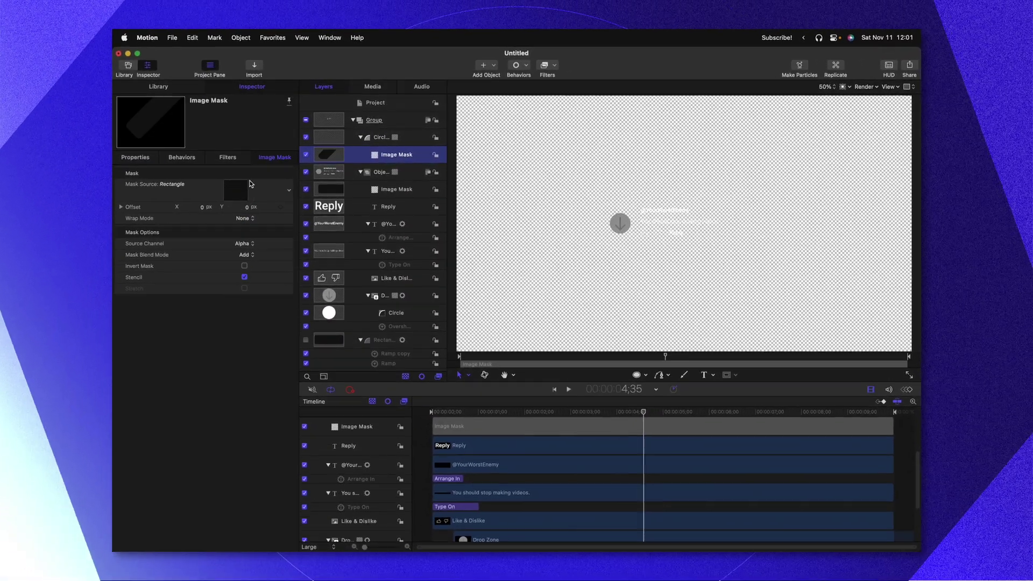
left_click(306, 341)
key("space")
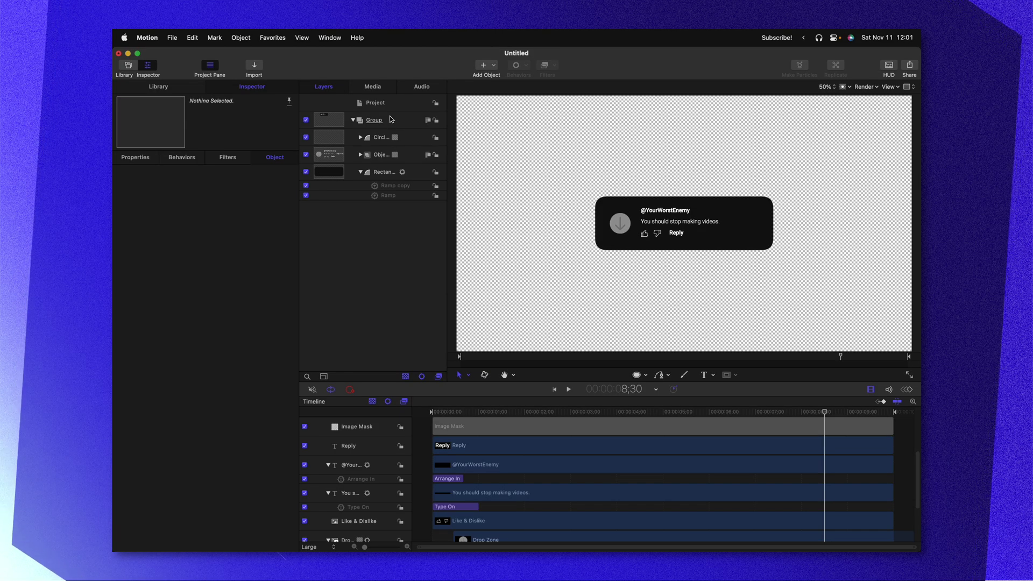
Step: Enable a drop shadow on the main group with distance 31 and blur 39, and open its opacity's parameter options
left_click(380, 126)
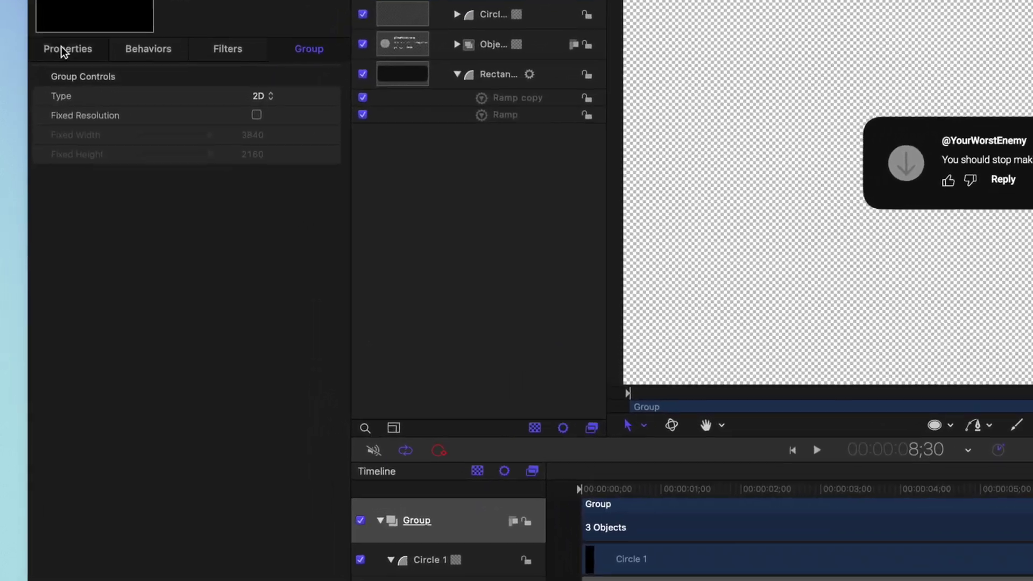
left_click(64, 49)
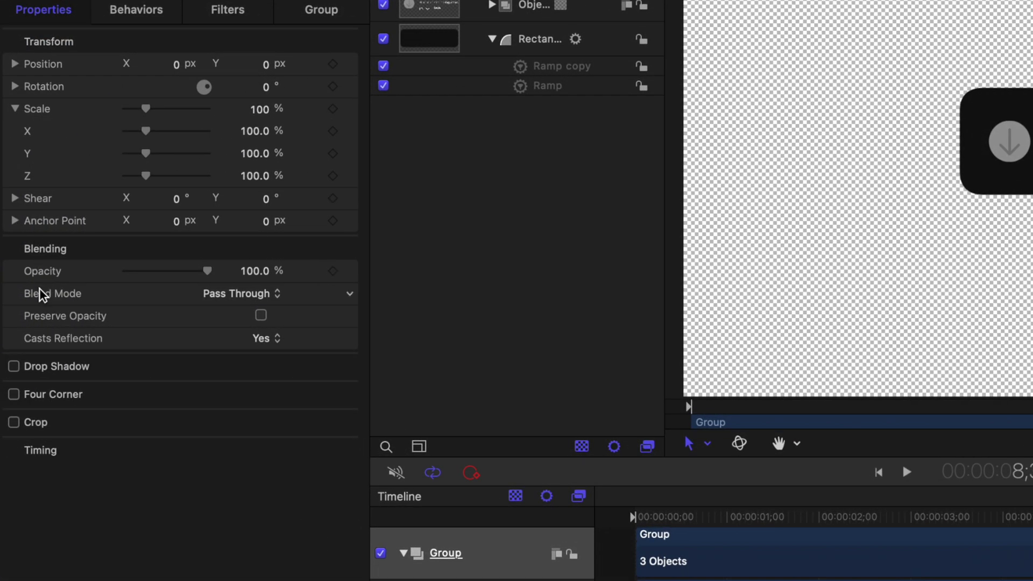
left_click(15, 366)
left_click(327, 366)
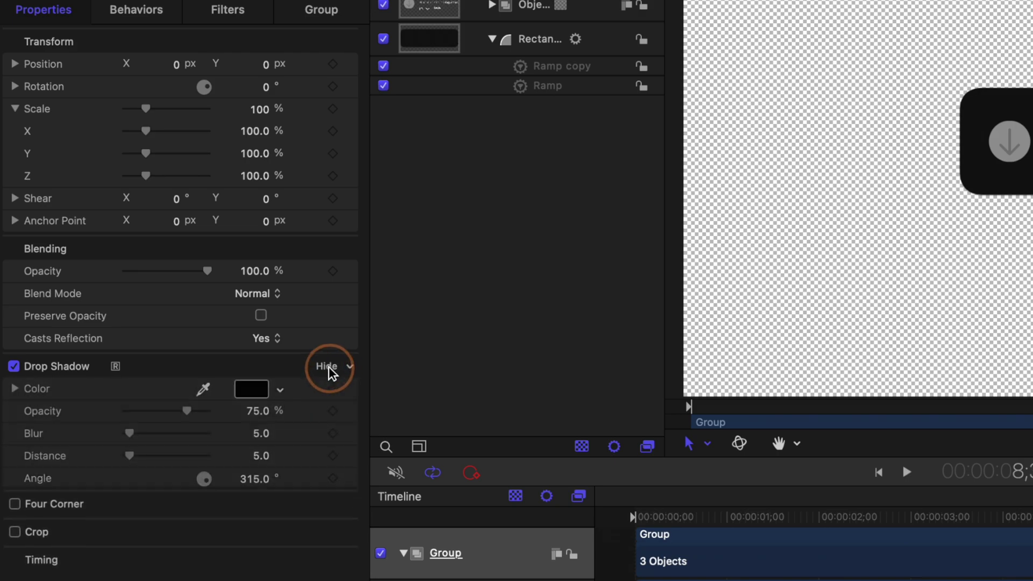
left_click_drag(133, 453, 151, 455)
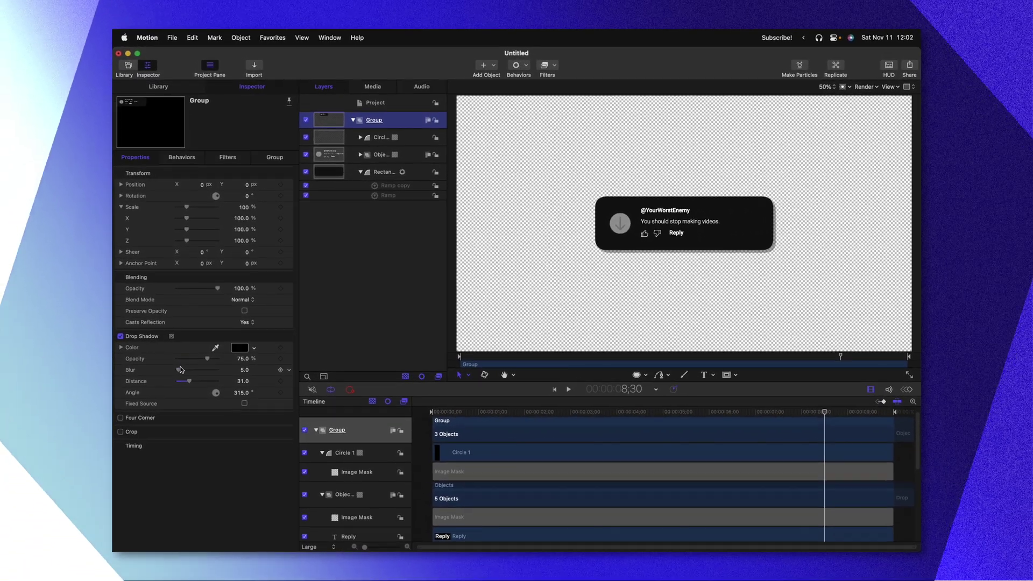
left_click_drag(174, 376, 193, 377)
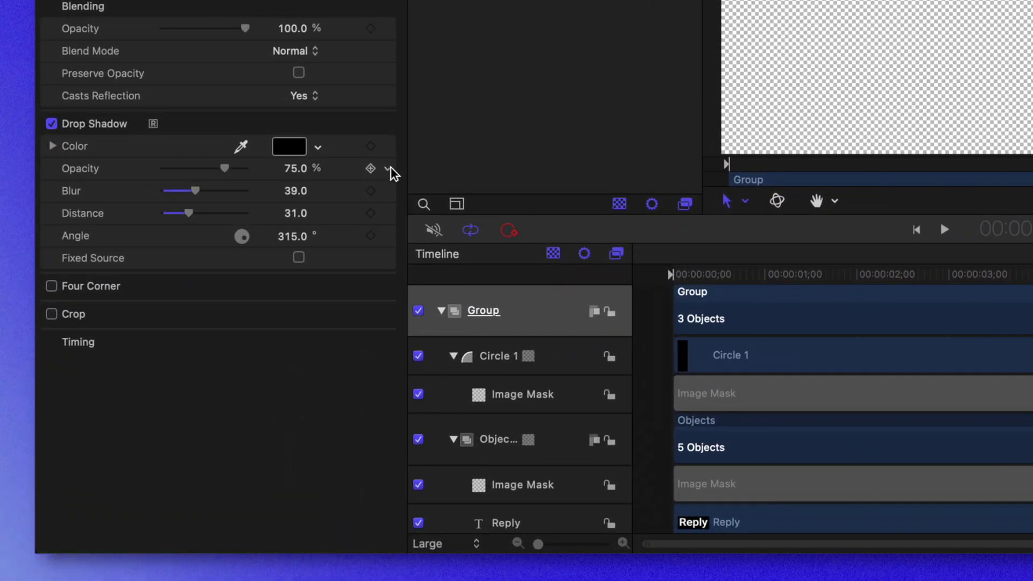
left_click(389, 169)
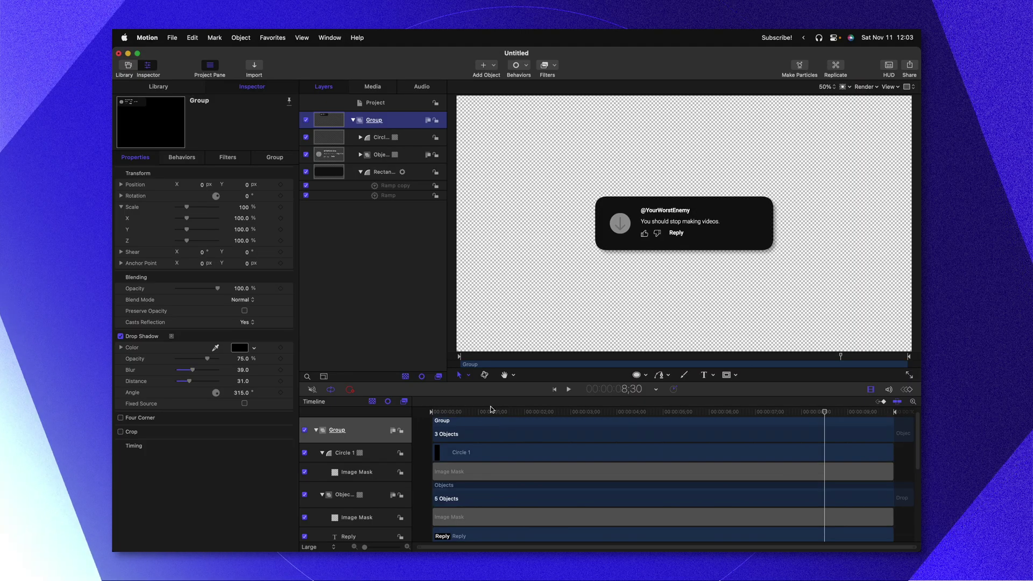
Step: Find the end of the intro animation and add a marker there at 1;07
left_click_drag(823, 412, 432, 413)
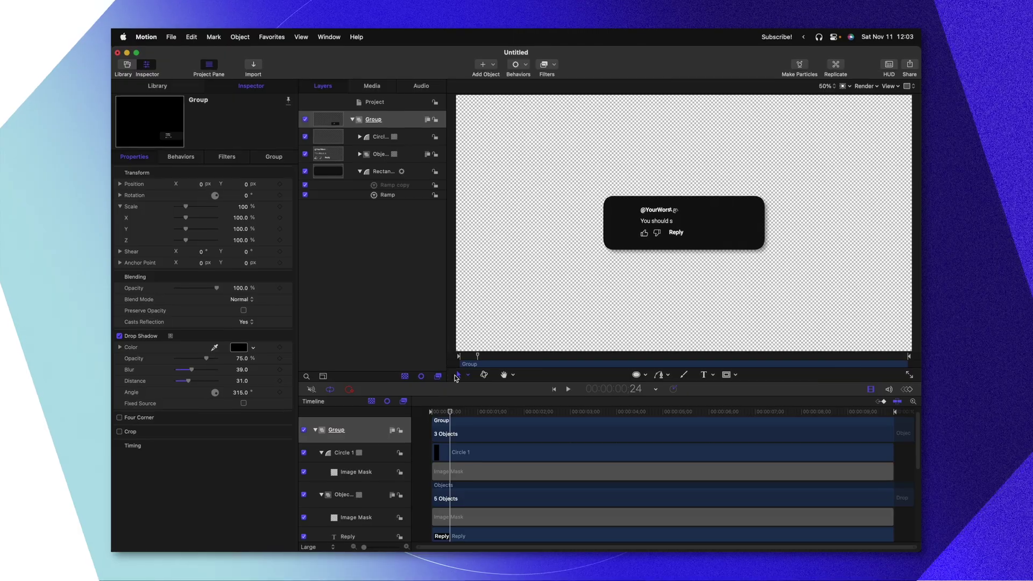
left_click_drag(452, 422, 308, 367)
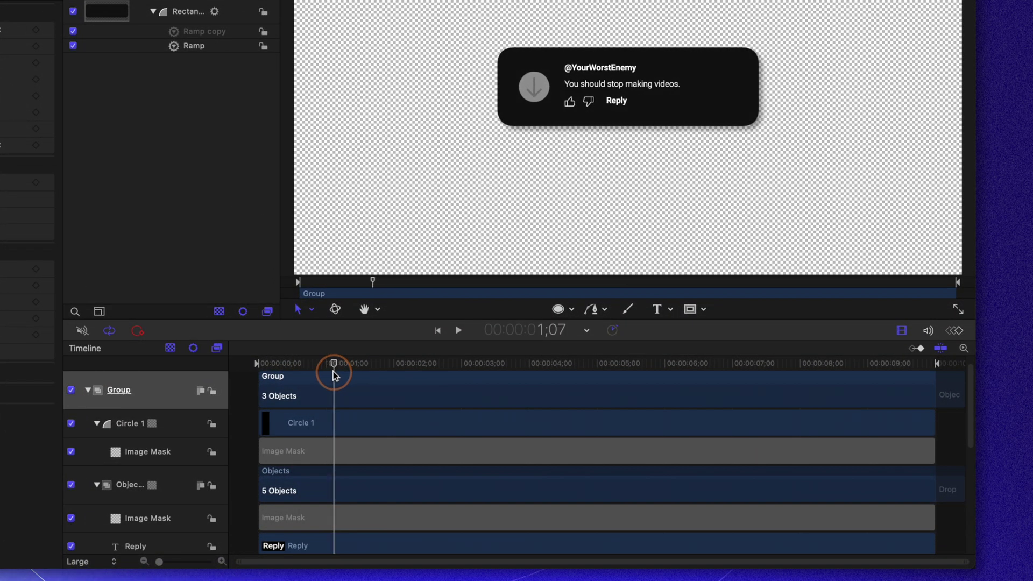
key("shift+m")
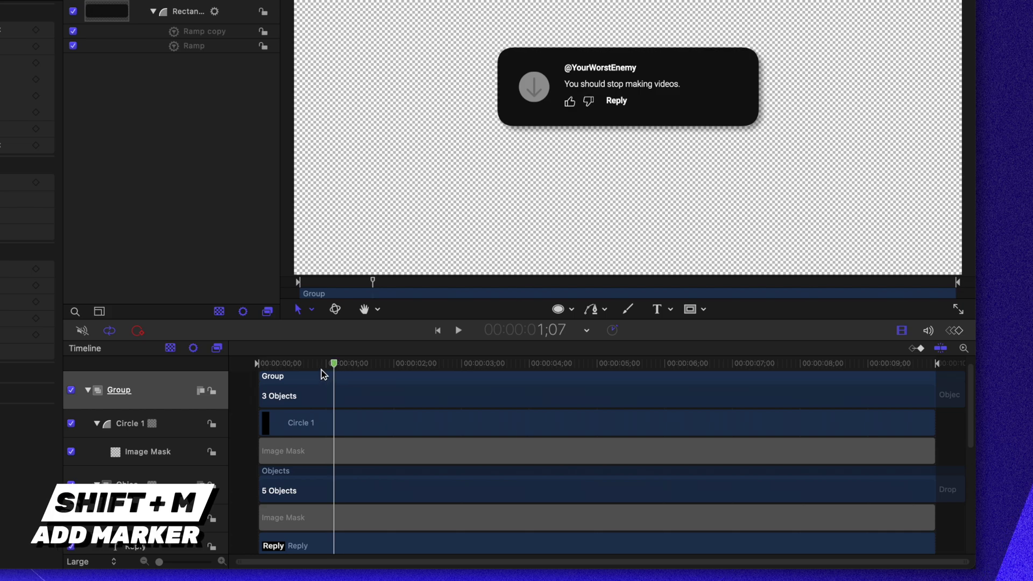
left_click(321, 363)
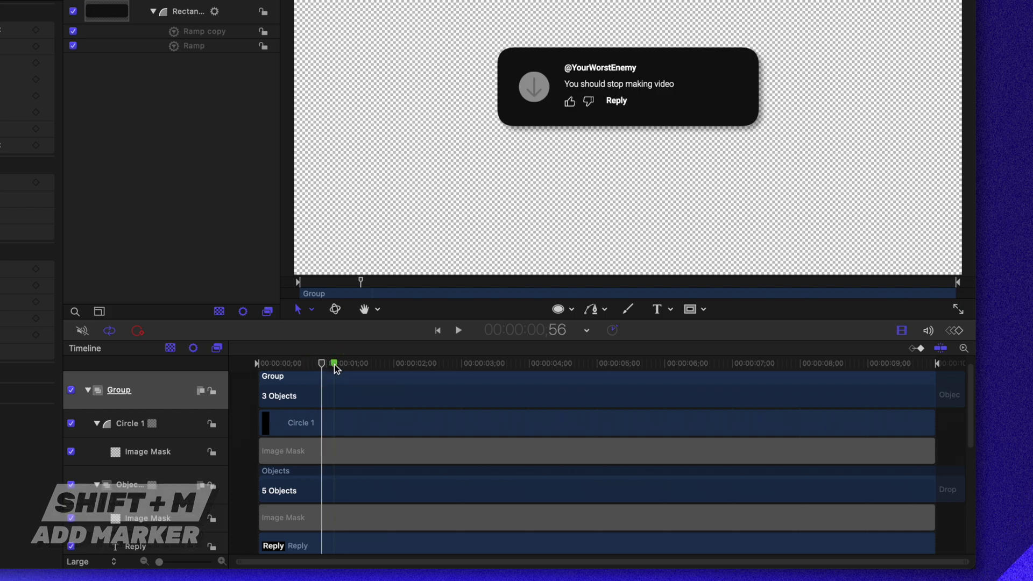
Step: Change the intro marker at 1;07 to the Build In - Optional type
double_click(334, 364)
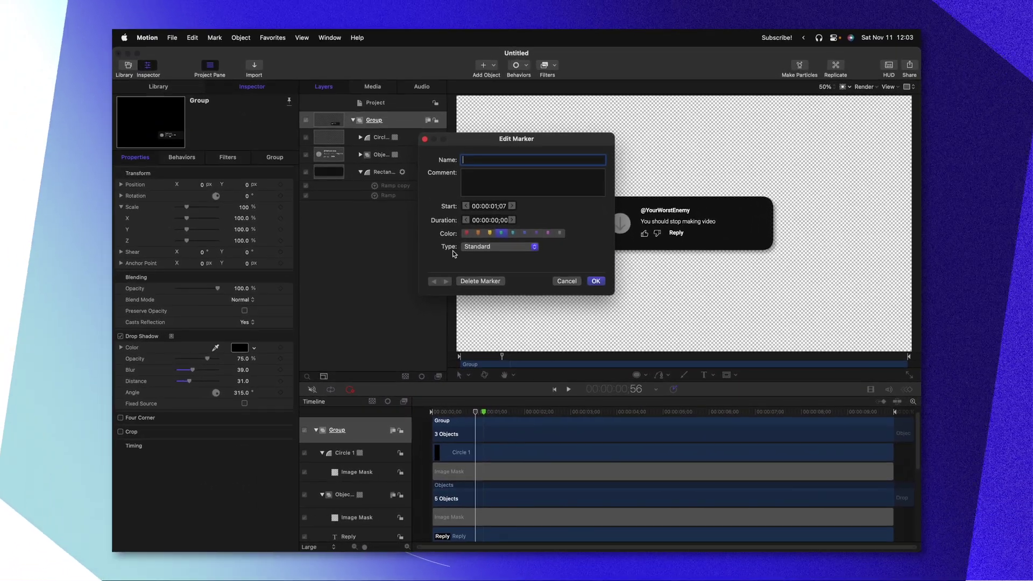
left_click(456, 225)
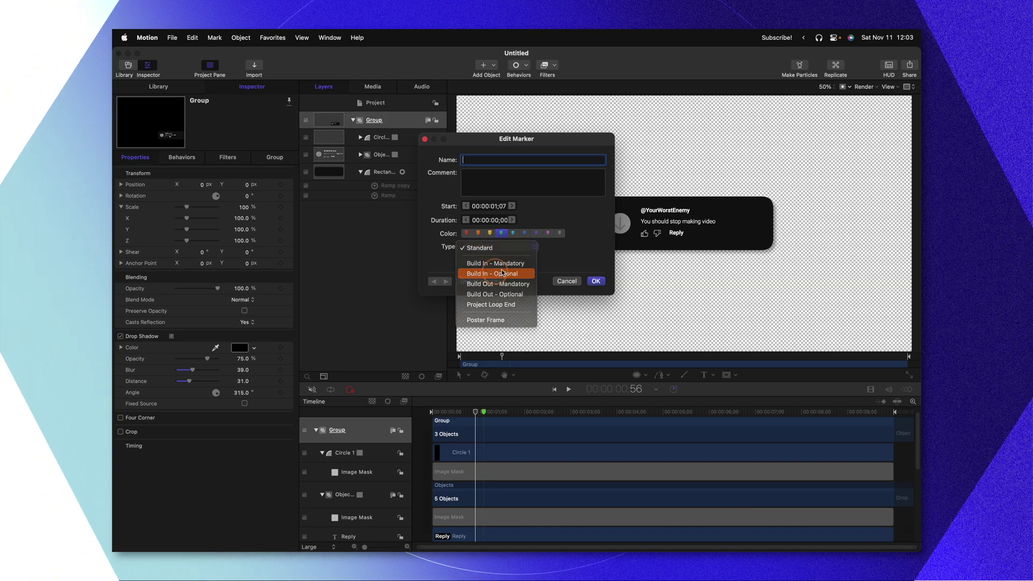
left_click(502, 272)
left_click(596, 281)
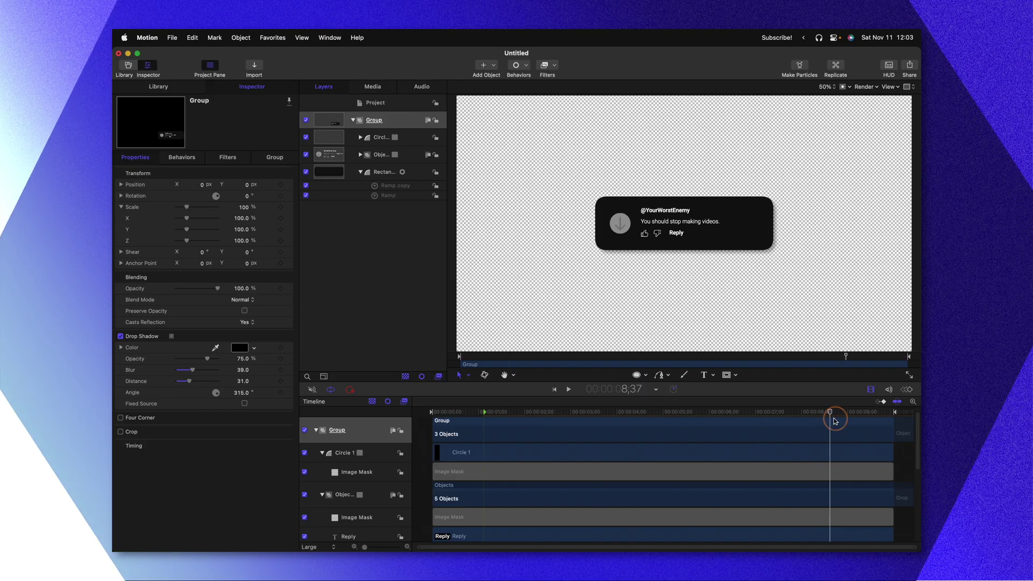
Step: Add a marker at the start of the outro animation at 9;29 and set its type to Build Out - Optional
left_click_drag(835, 419, 865, 417)
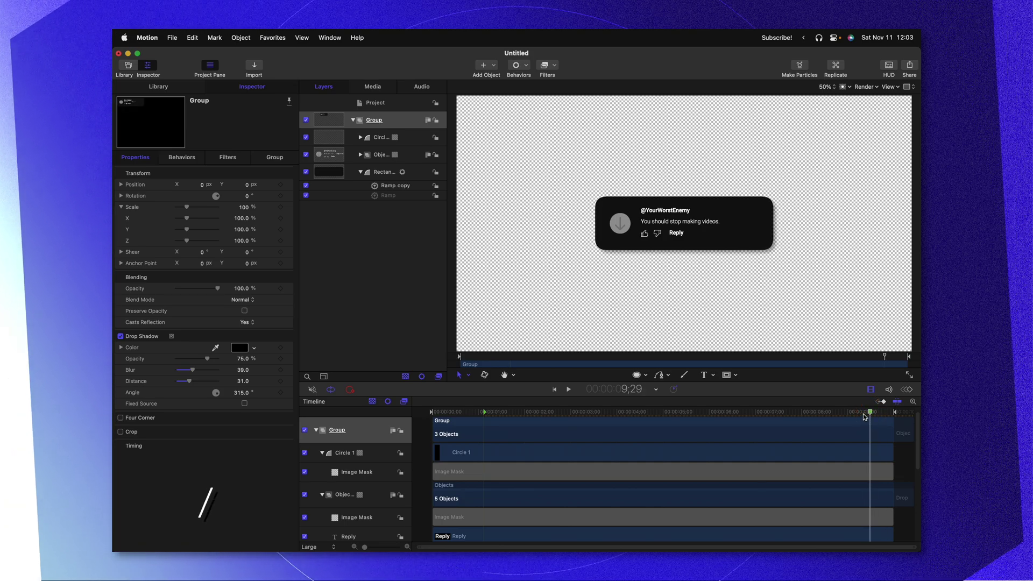
key("shift+m")
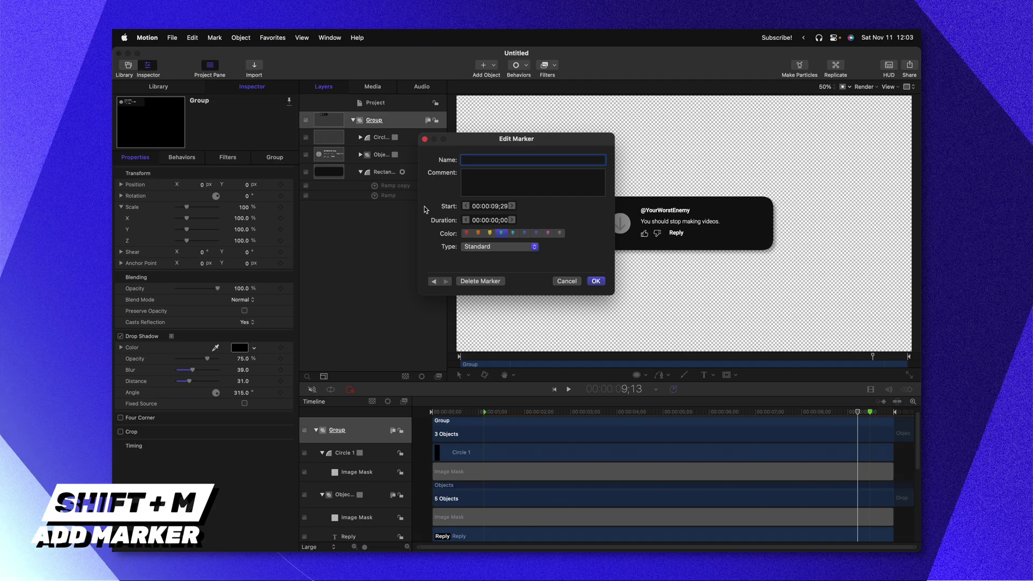
left_click(507, 247)
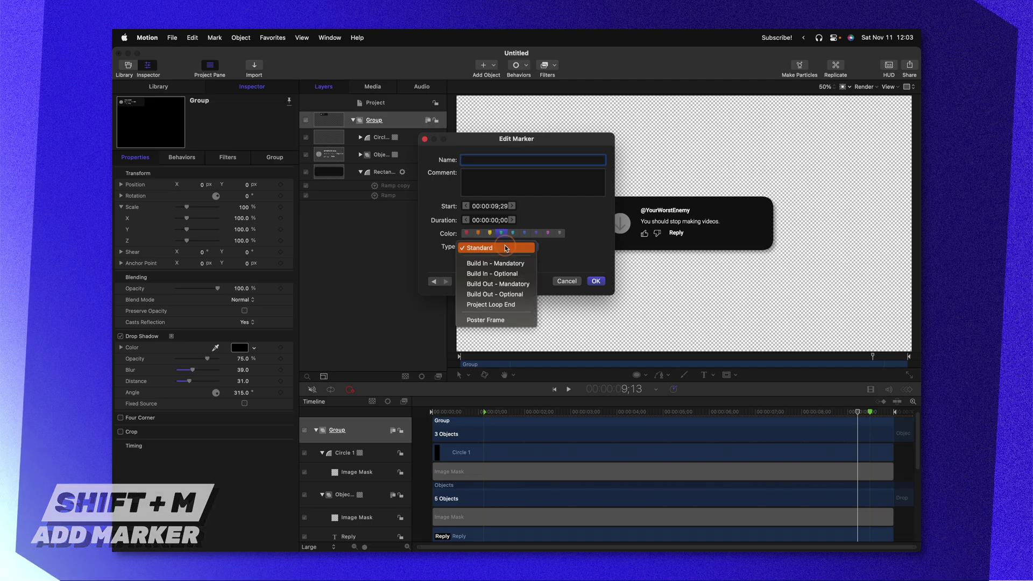
left_click(511, 295)
left_click(596, 281)
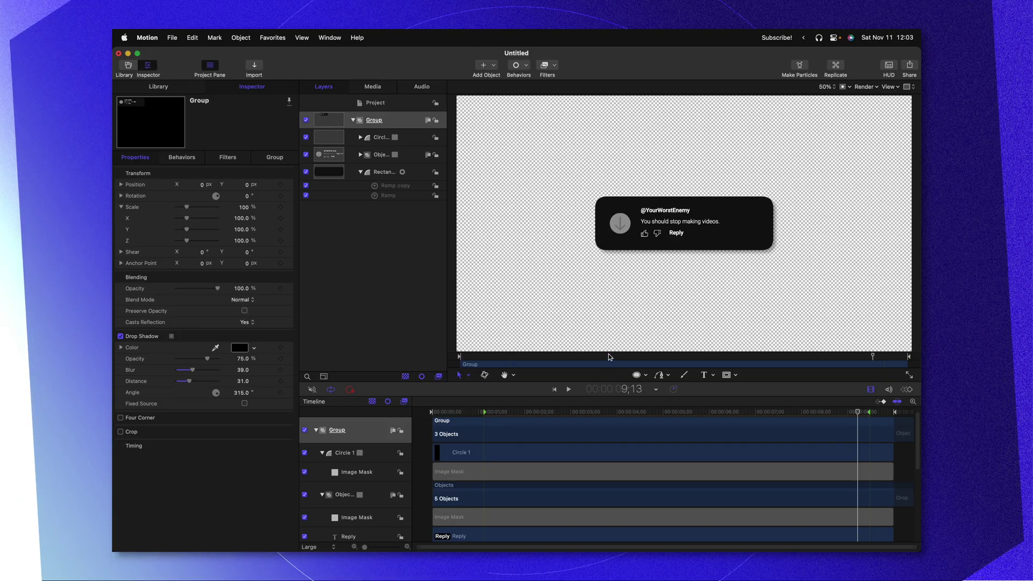
Step: Publish the title template as YouTube Comment in the Tutorials category
key("super+s")
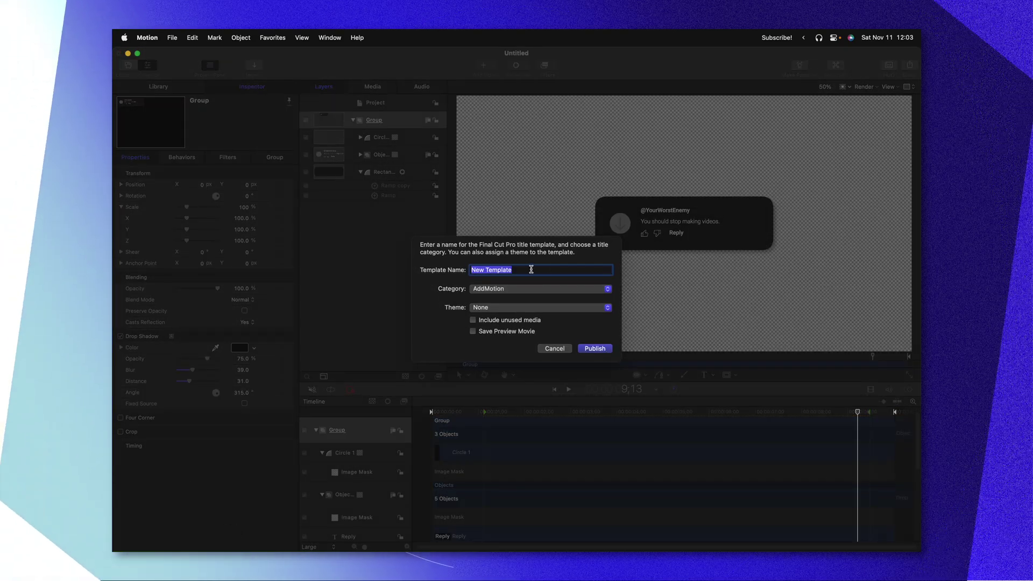
left_click(531, 288)
scroll(529, 447, "down", 5)
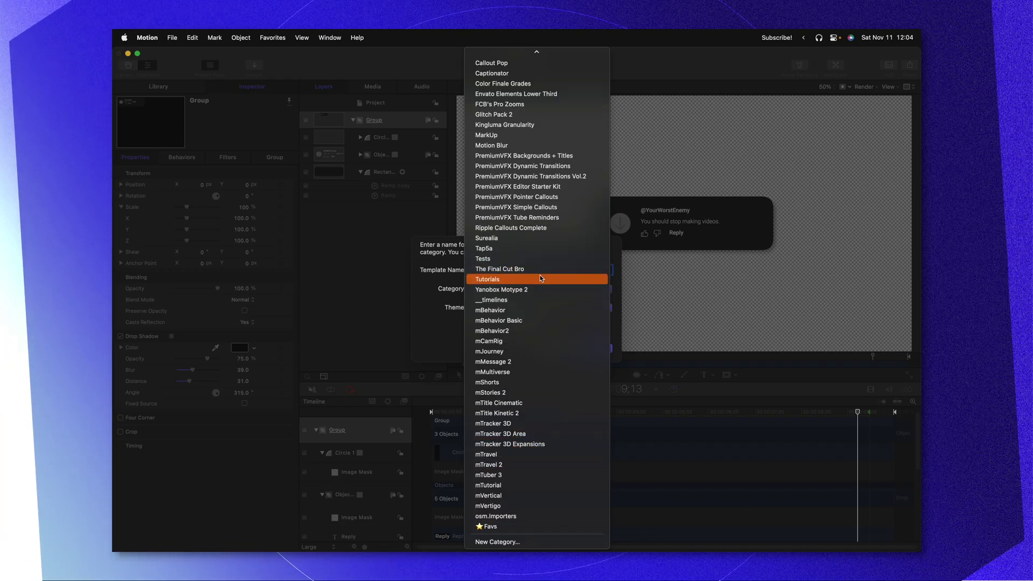
left_click(541, 275)
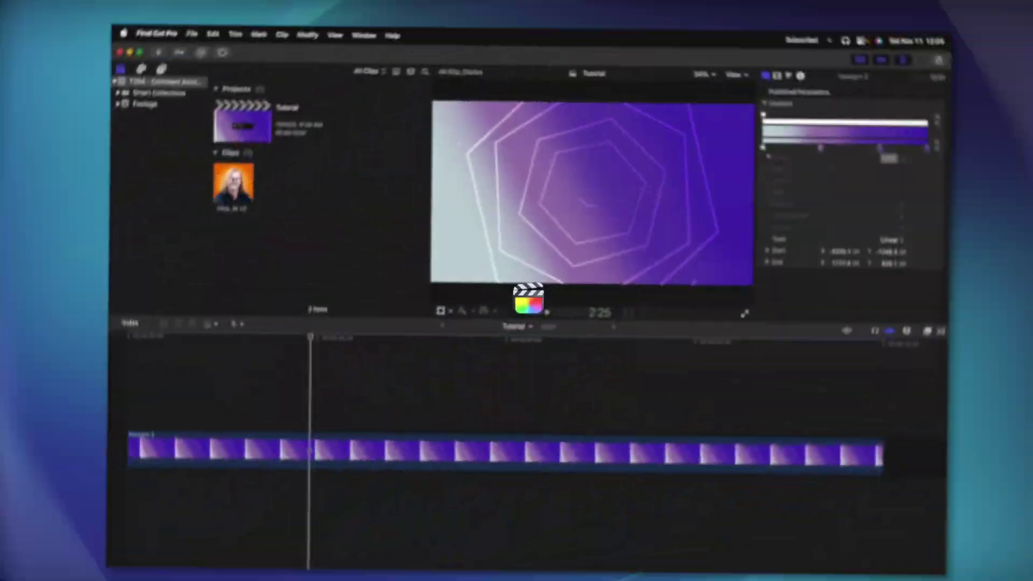
Step: Switch to Final Cut Pro and place the YouTube Comment title from the Tutorials category above the Hexagon 2 clip
left_click(160, 69)
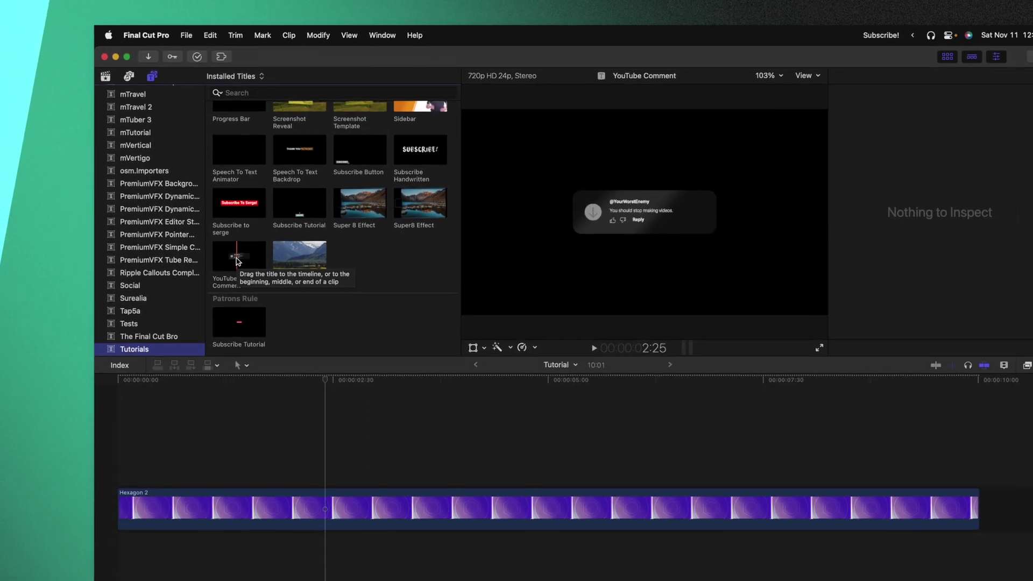
left_click_drag(251, 437, 194, 580)
left_click_drag(201, 363, 135, 411)
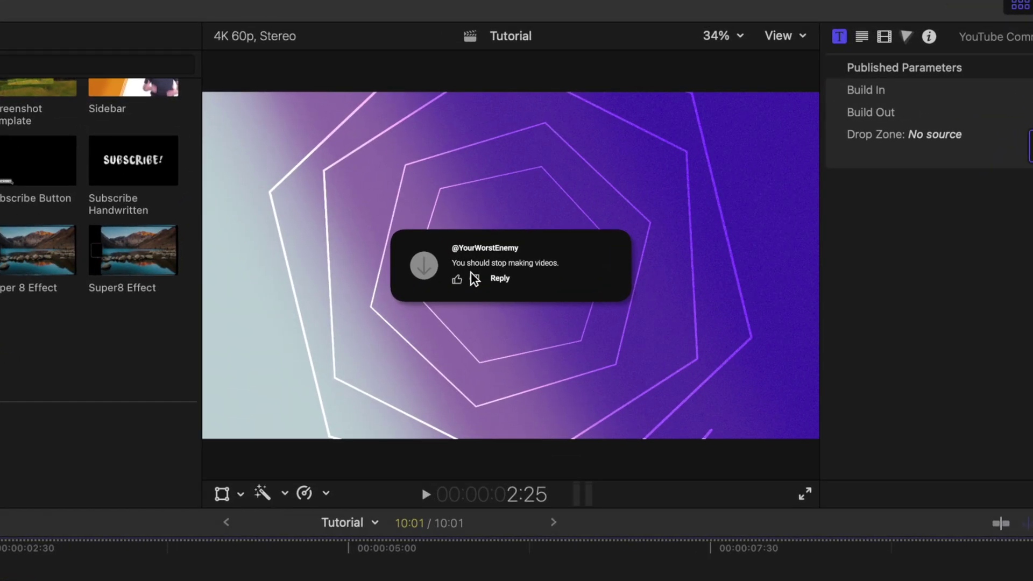
double_click(474, 265)
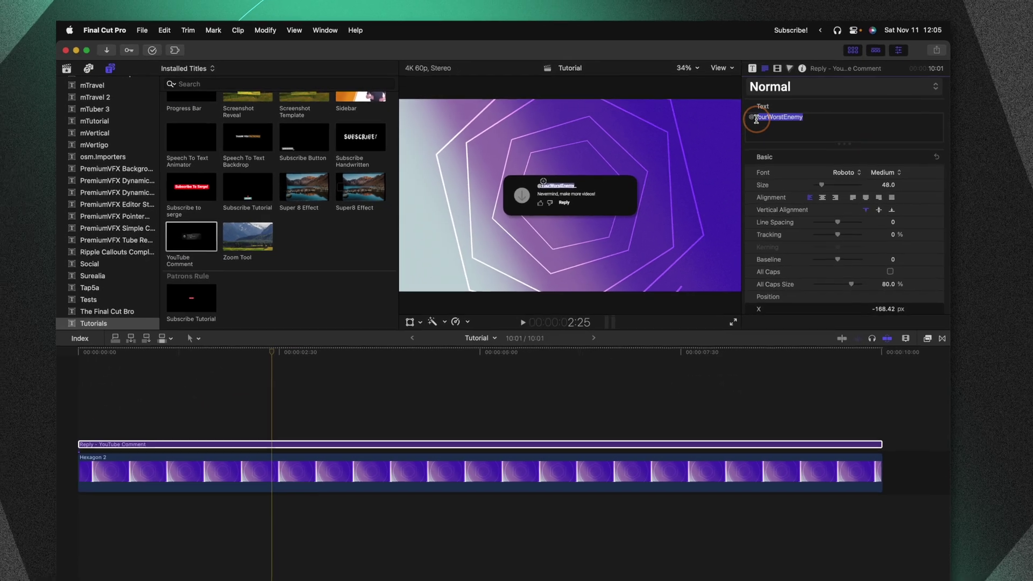
type("You")
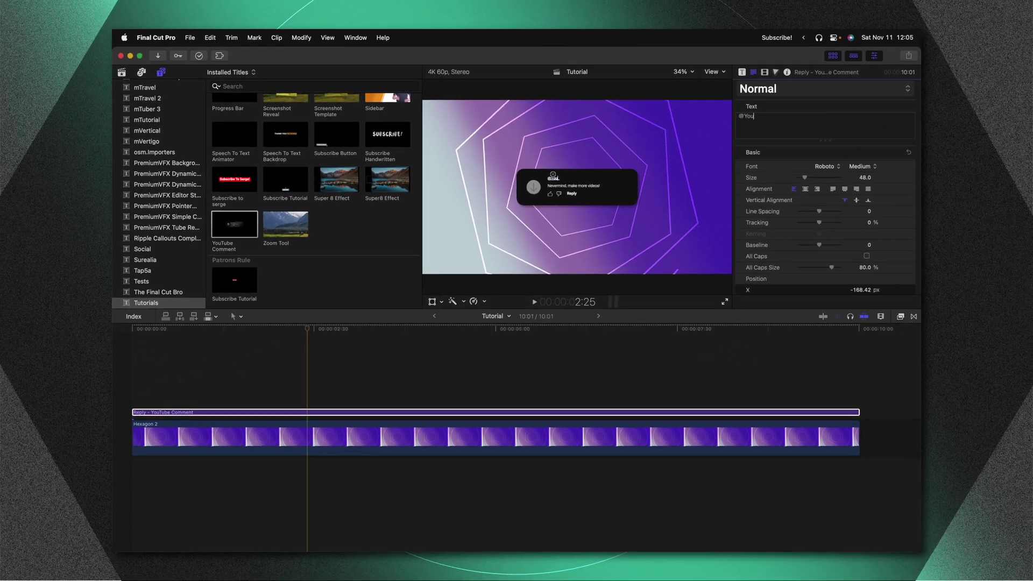
type("rBestFriend")
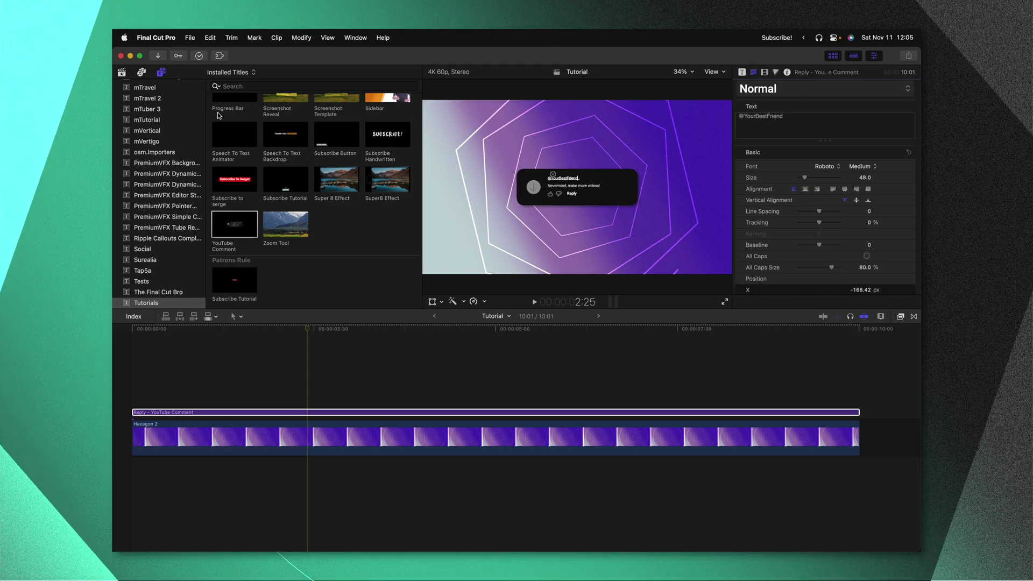
Step: Fill the title's drop zone with the Headshot Profile v2 clip and play the finished title from the beginning
left_click(123, 72)
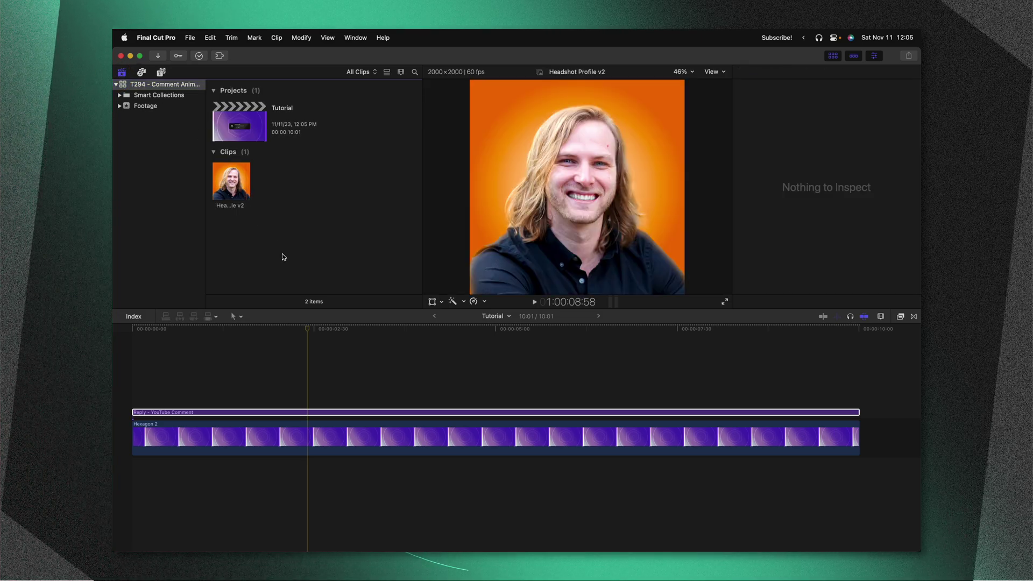
left_click(330, 413)
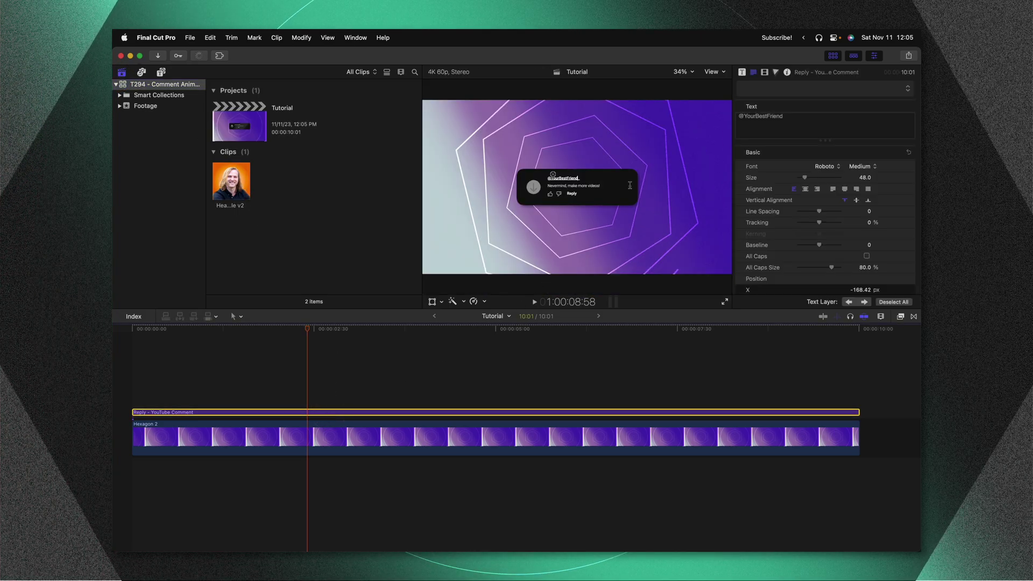
left_click(743, 72)
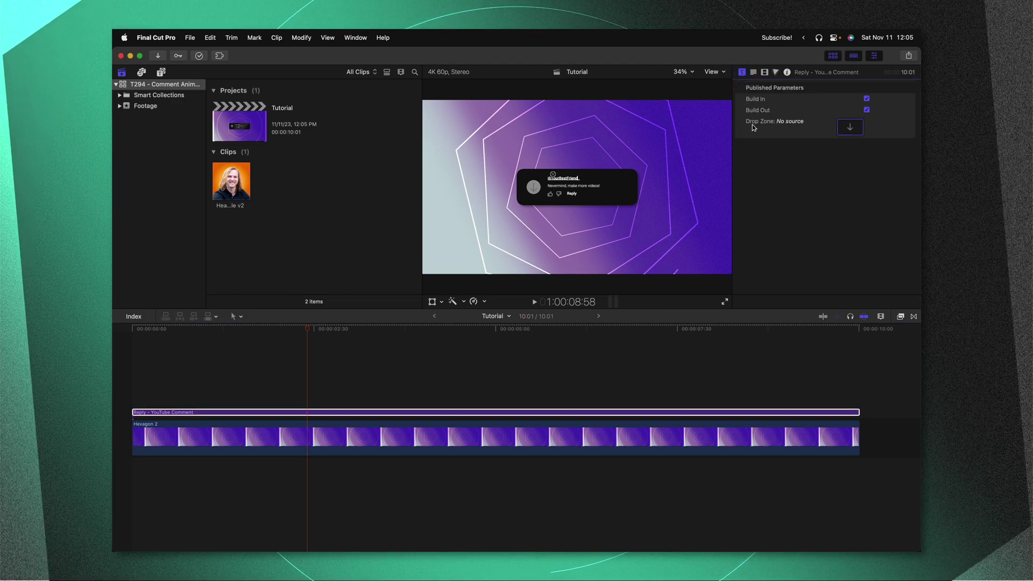
left_click(849, 128)
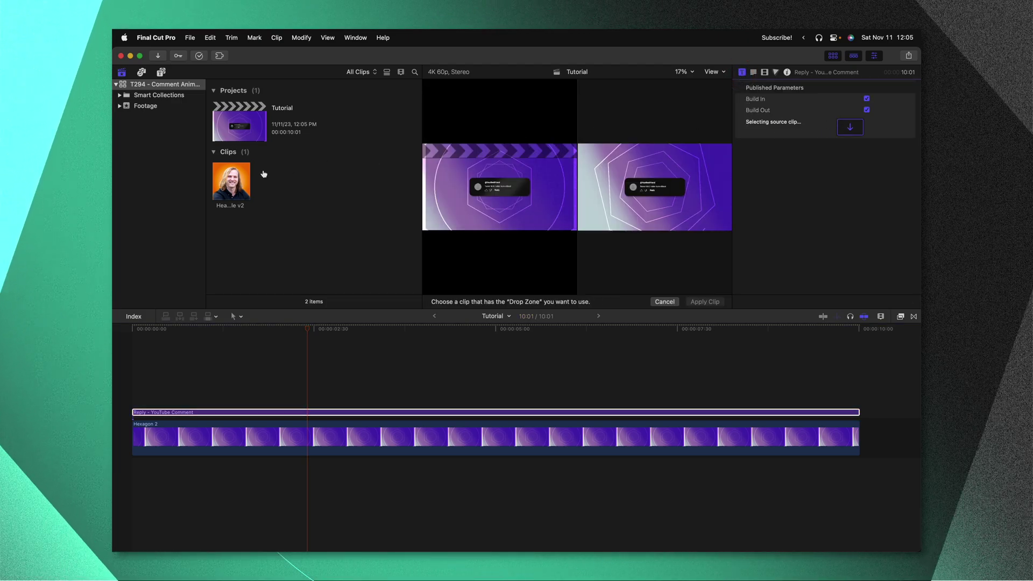
left_click(235, 176)
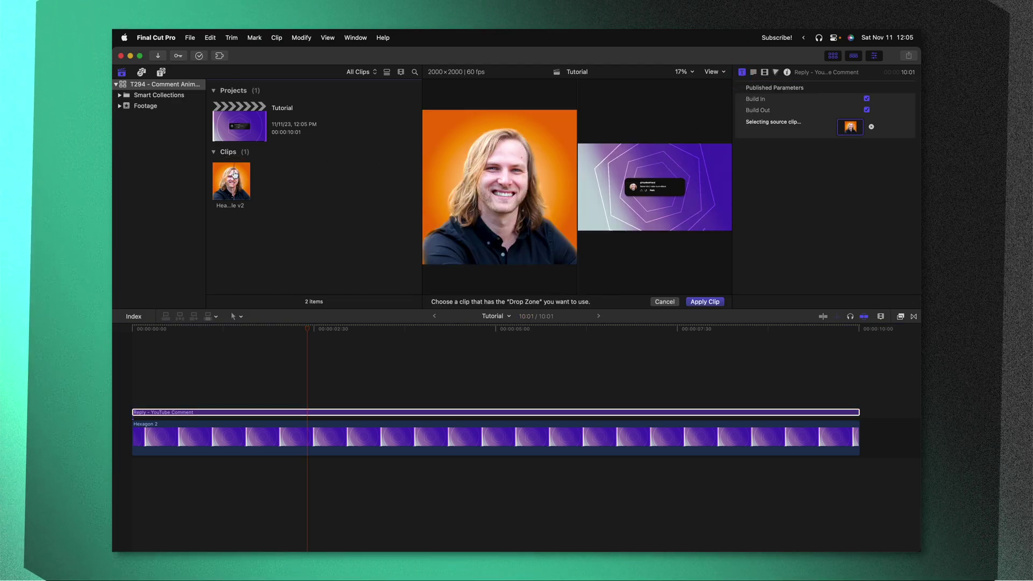
left_click(705, 302)
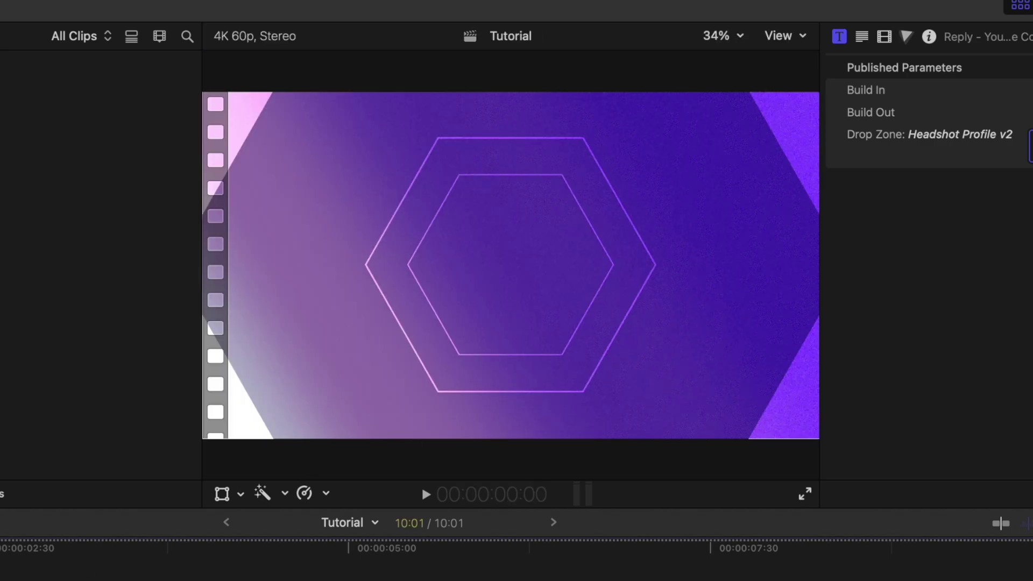
key("space")
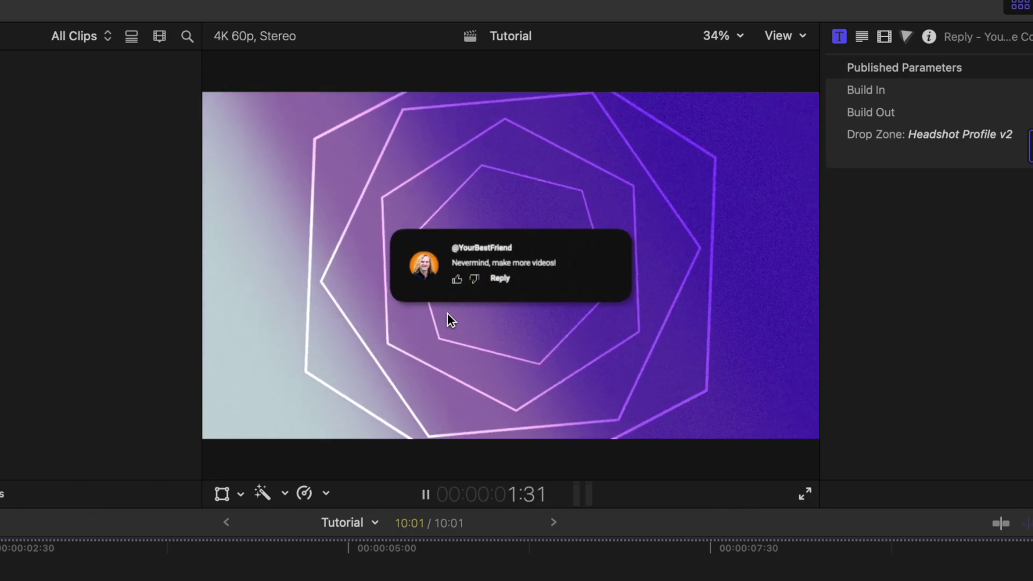